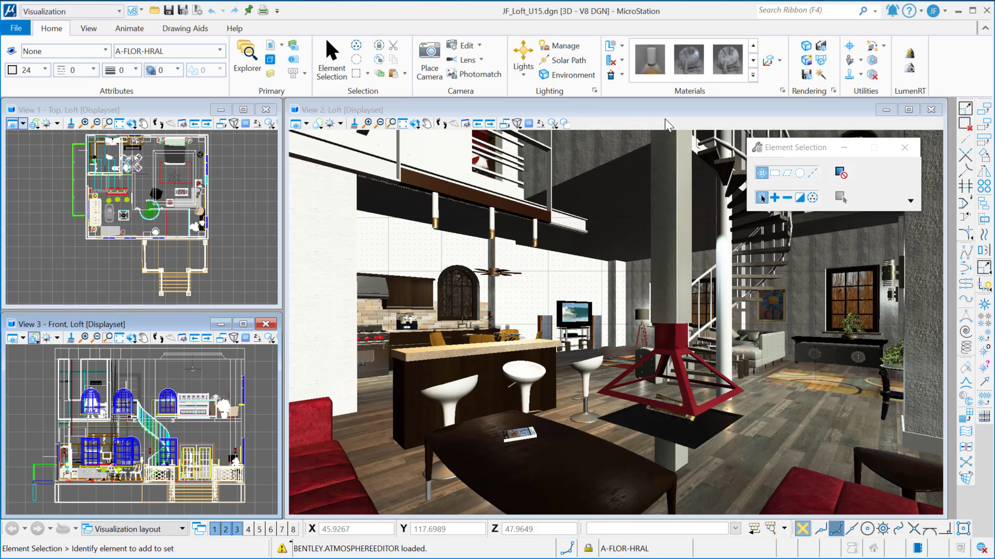
Step: Open the Vue Rendering window and reposition it to show the previous renders
left_click(804, 63)
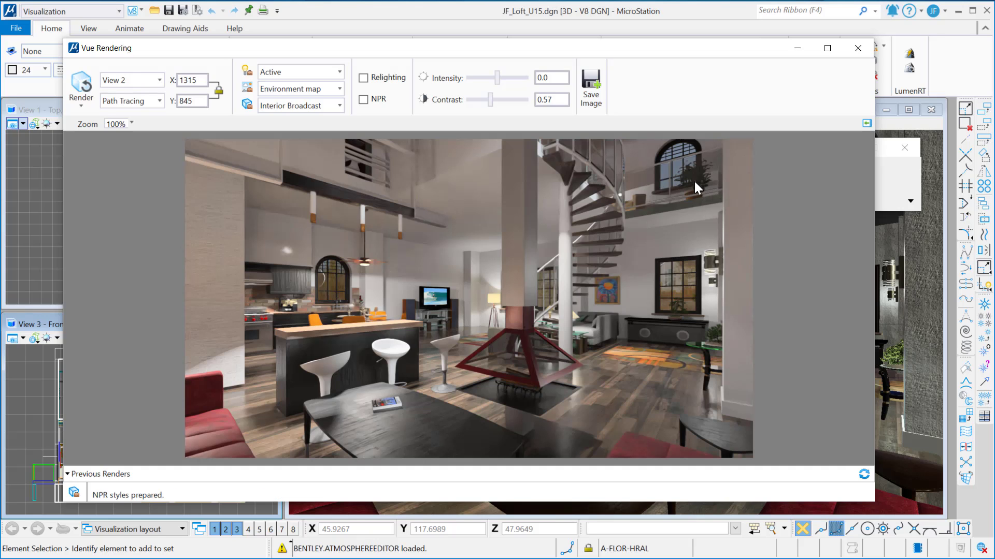
left_click_drag(681, 57, 643, 192)
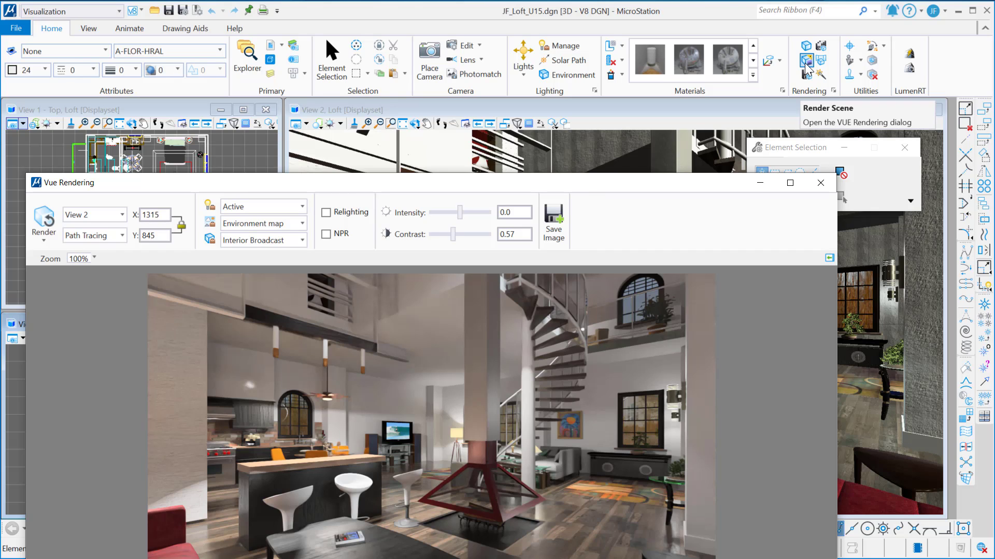
mouse_move(585, 189)
left_mouse_down()
mouse_move(658, 72)
mouse_move(626, 69)
left_mouse_up()
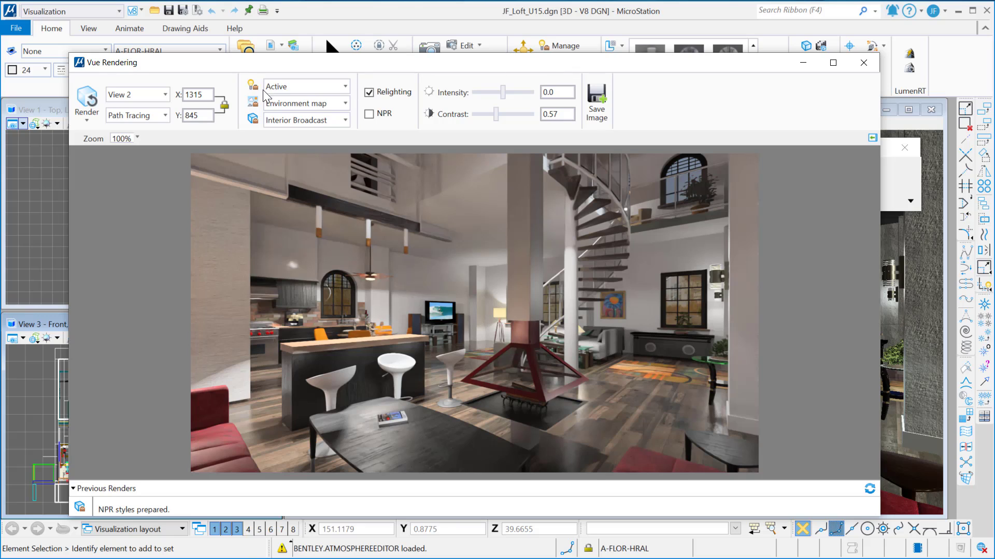
Step: Keep Path Tracing, pick the St Petersburg environment, and keep Interior Broadcast quality
left_click(164, 116)
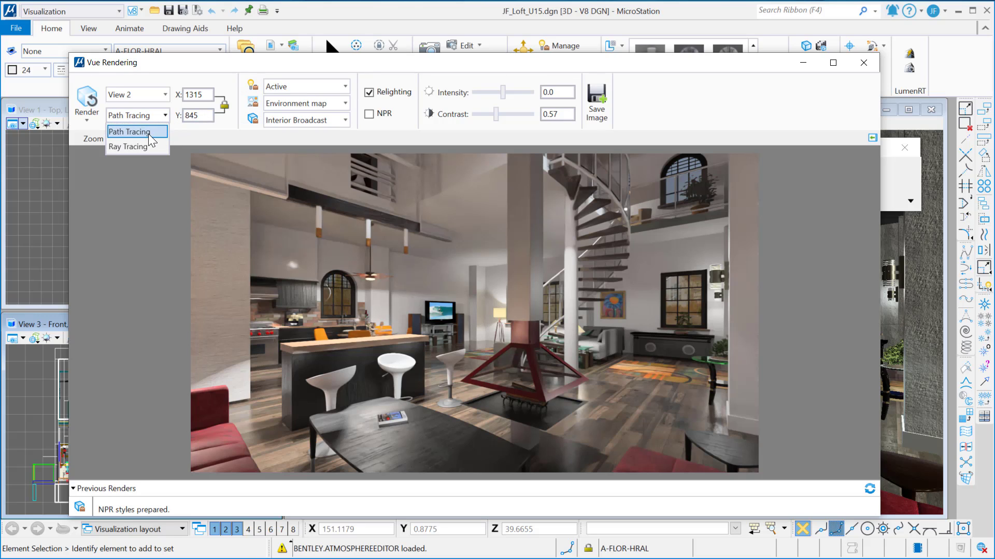
left_click(149, 133)
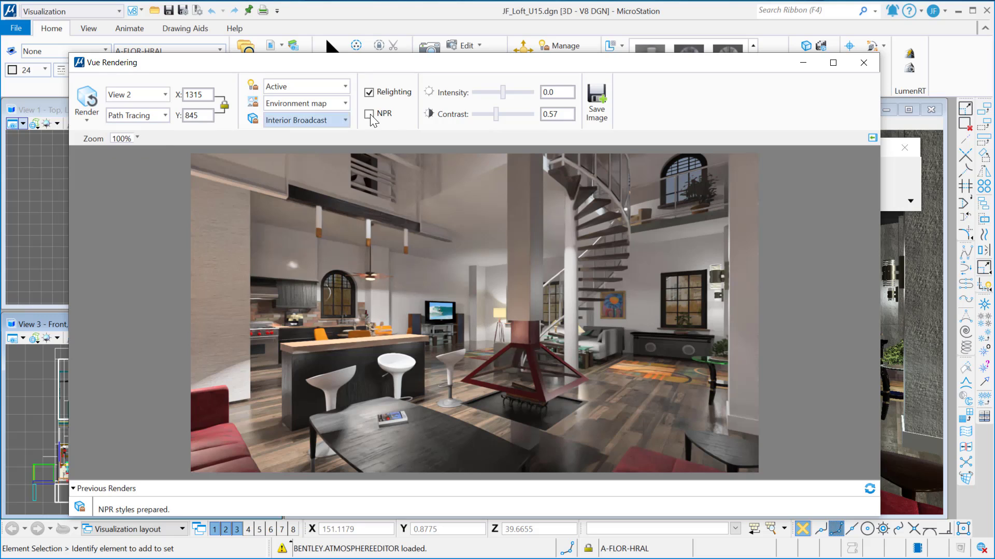
left_click(343, 105)
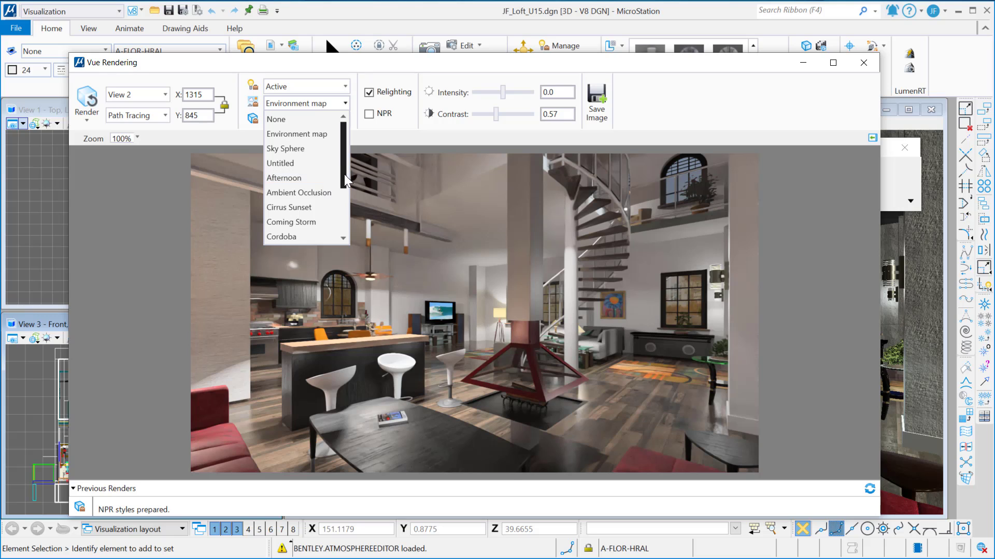
left_click_drag(344, 175, 350, 230)
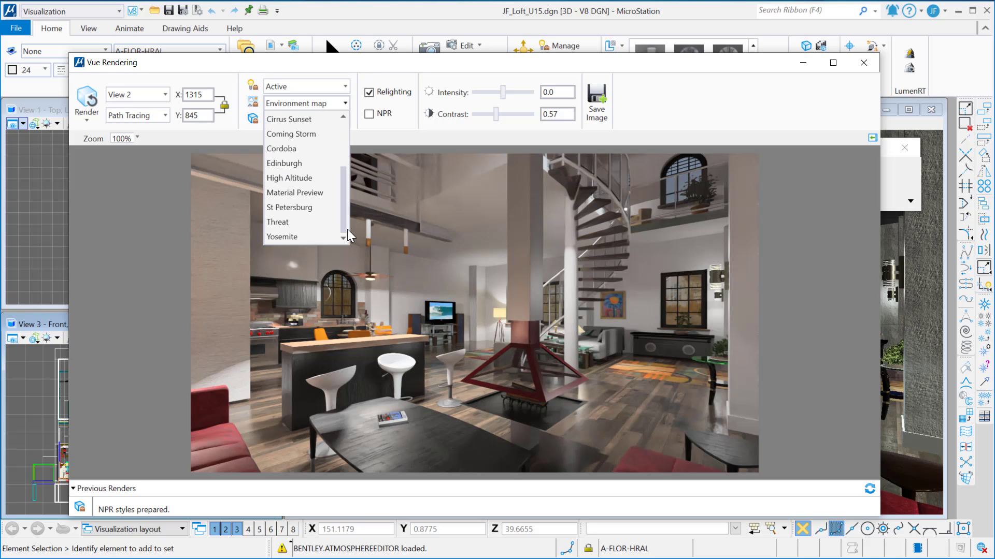
left_click(279, 206)
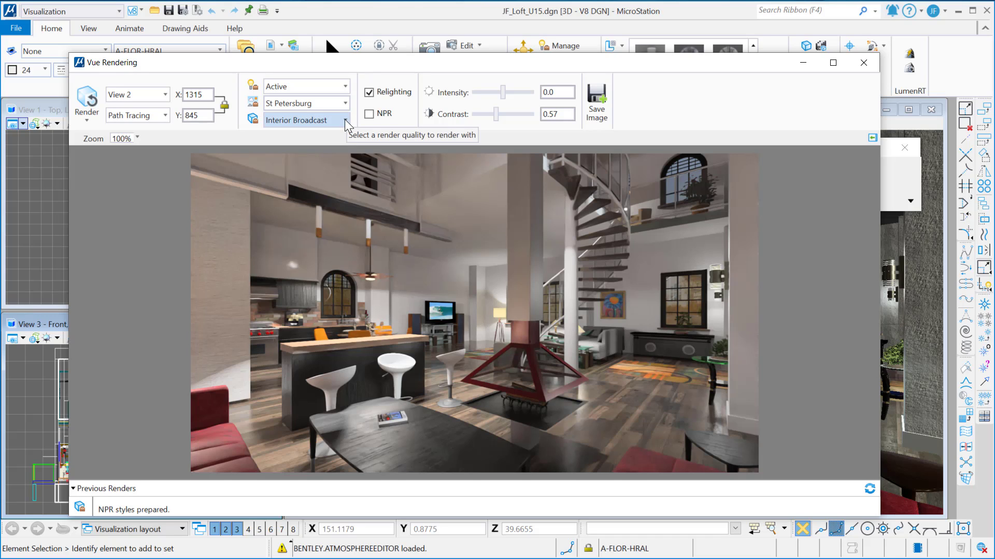
left_click(345, 118)
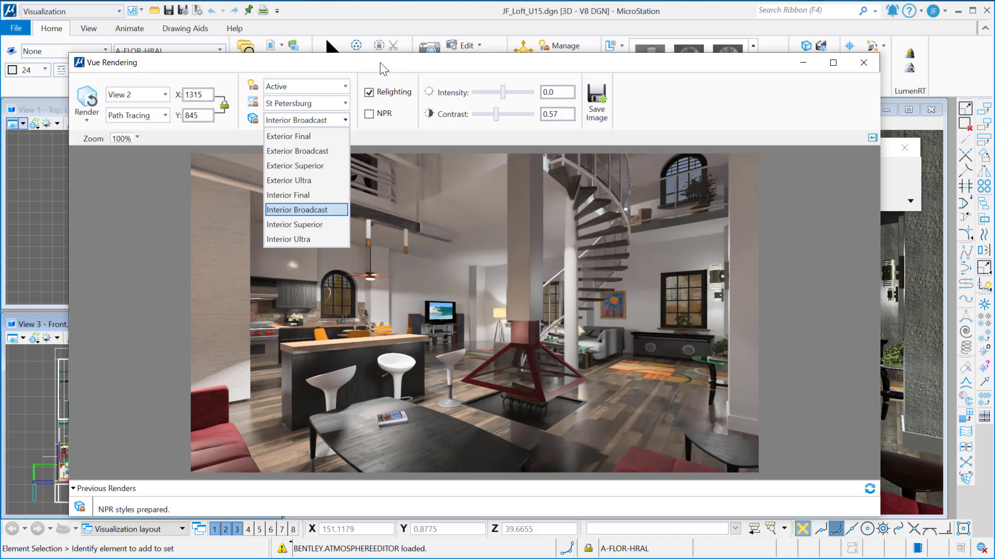
left_click(313, 205)
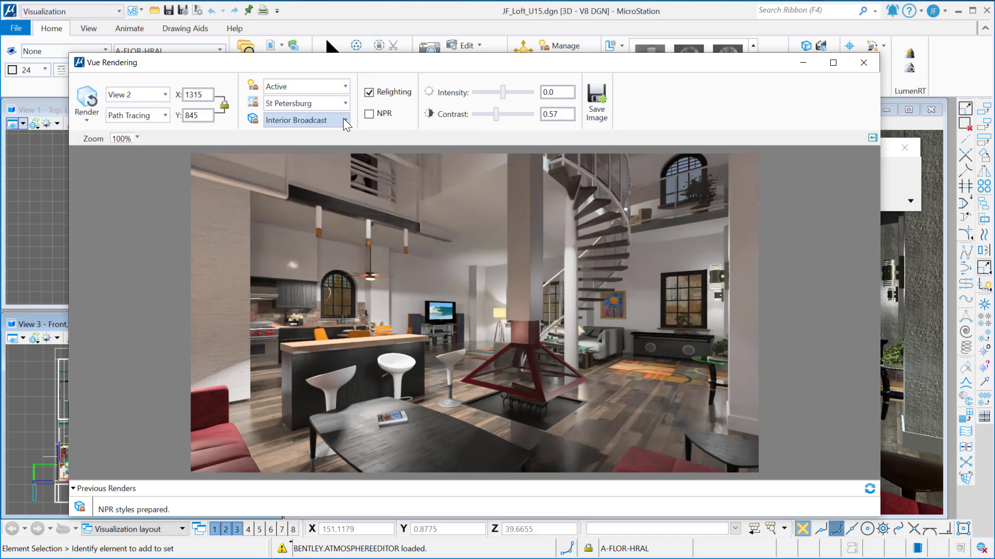
Step: Switch to the Light on All setup and review its six Sconce lights in the Light Manager
left_click(341, 88)
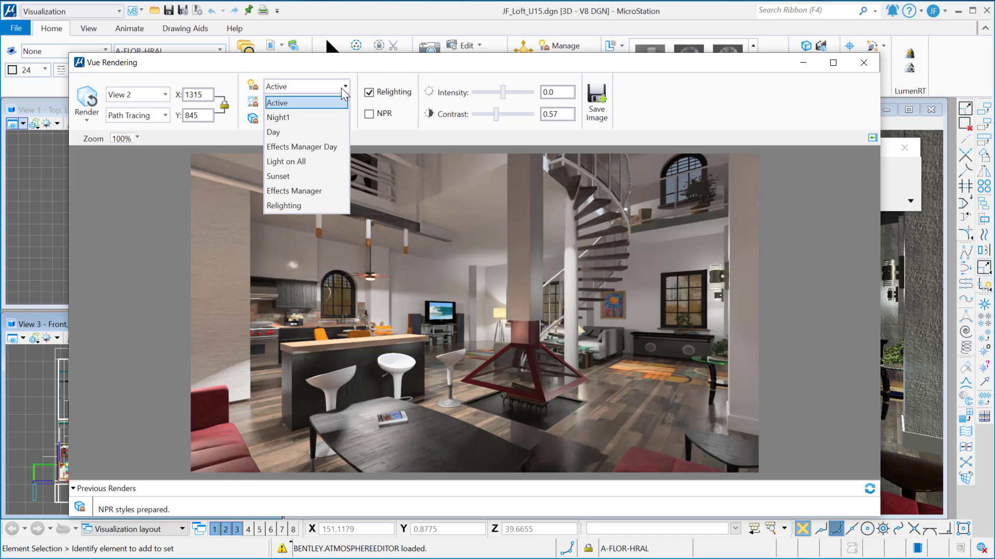
left_click(290, 161)
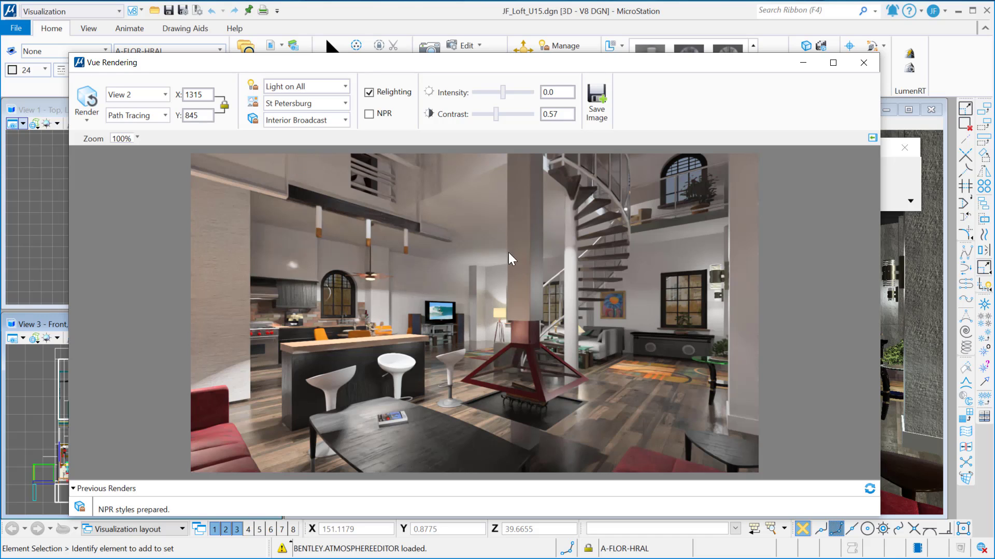
left_click(253, 87)
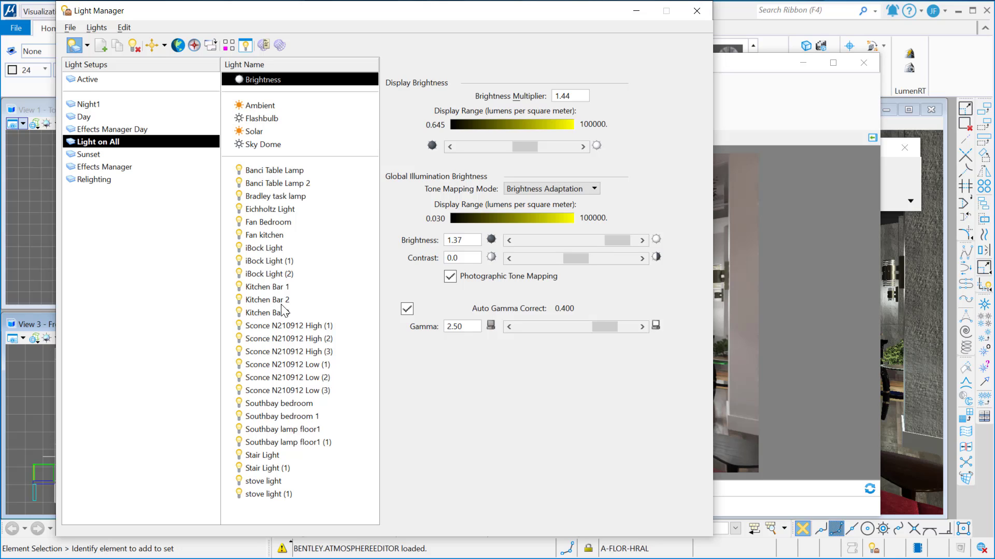
left_click_drag(294, 327, 299, 394)
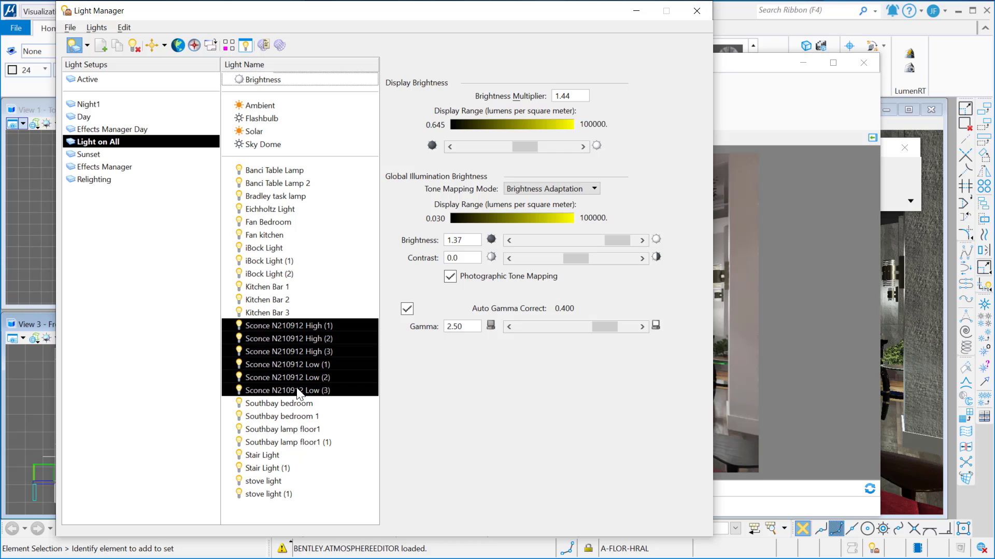
right_click(313, 362)
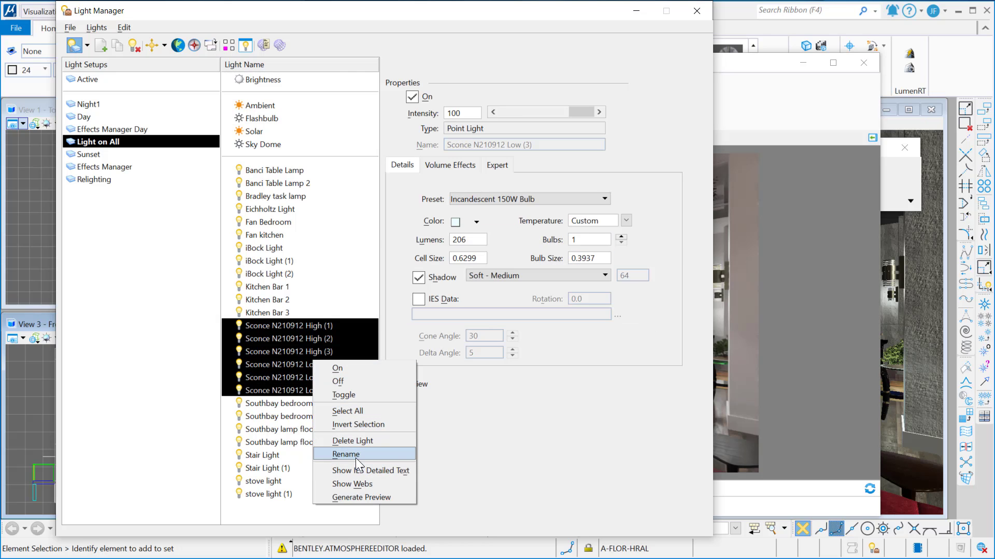
left_click(531, 422)
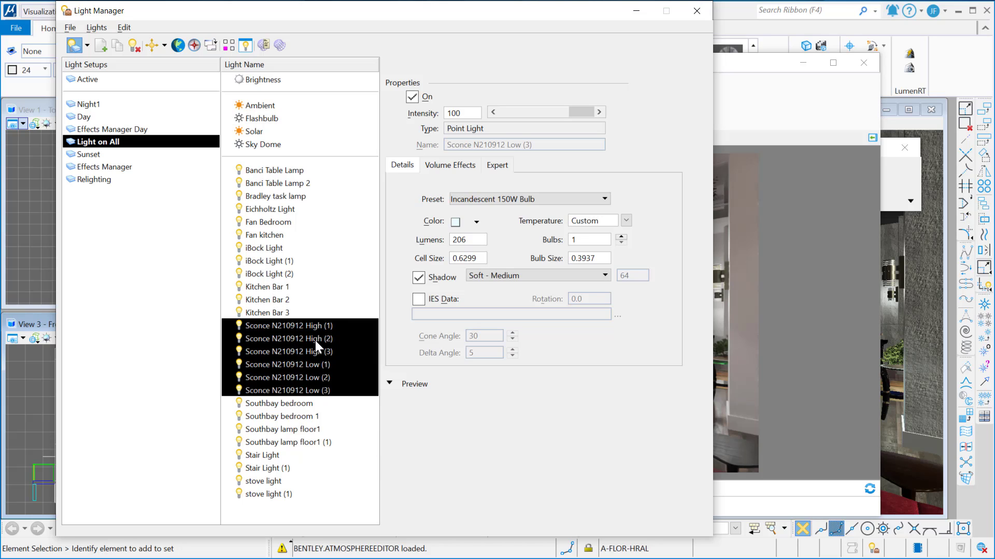
Step: Inspect the Kitchen Bar 1 and iBock Light properties, then close the Light Manager
left_click(280, 289)
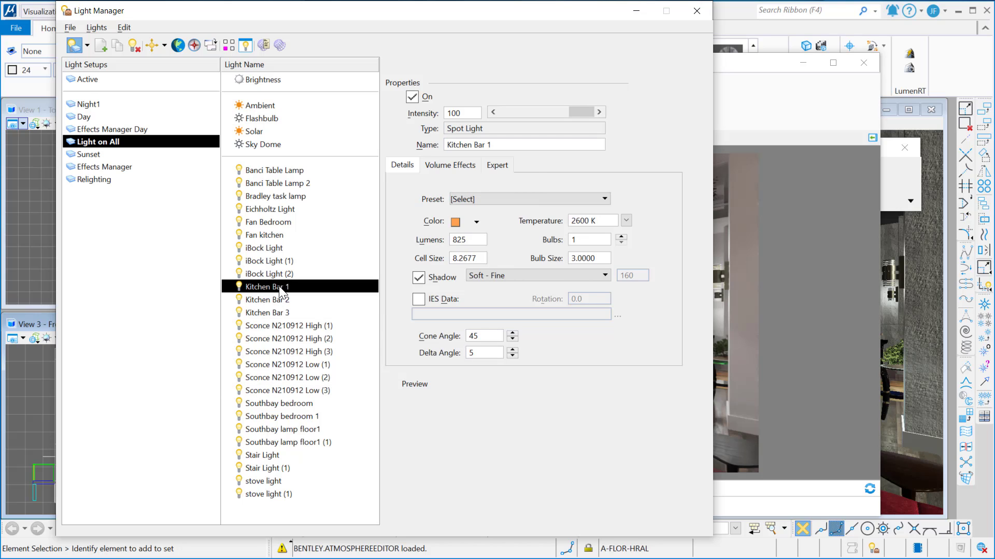
left_click(276, 251)
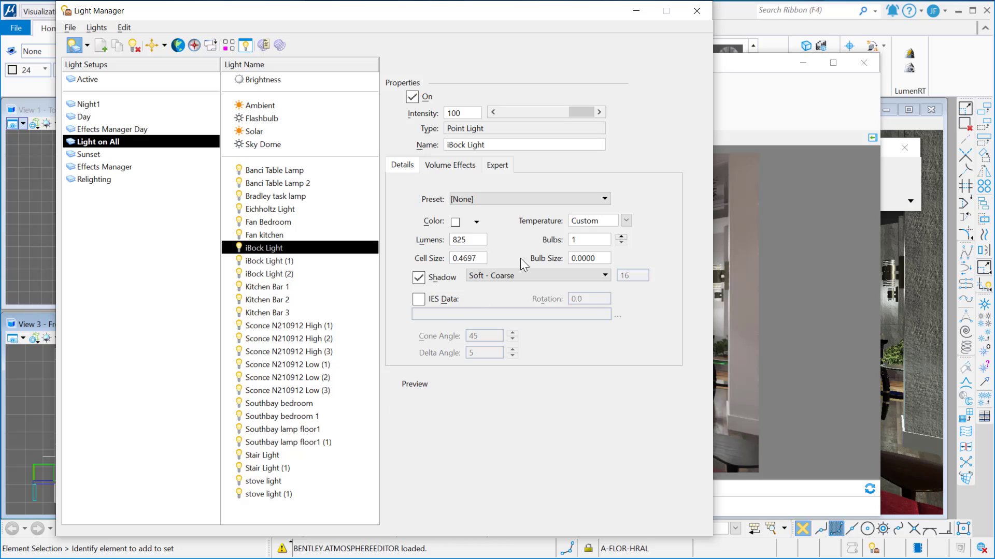
left_click(697, 11)
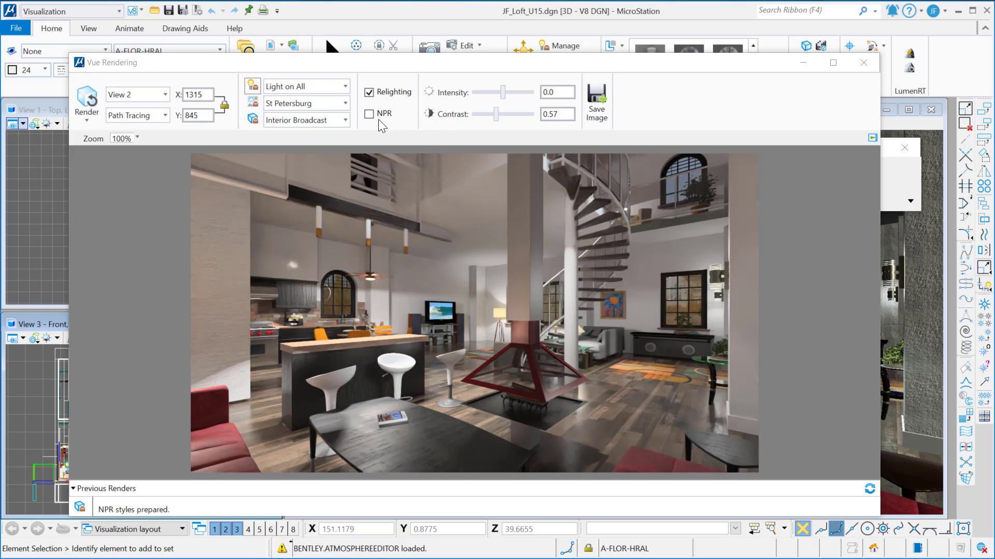
Step: Toggle NPR on and back off, then render the Light on All loft scene
left_click(370, 115)
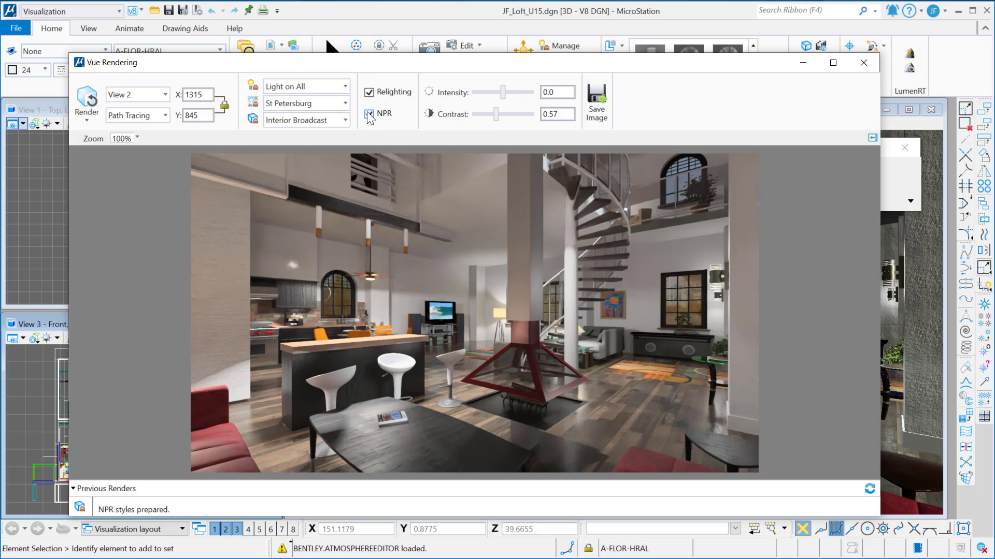
left_click(371, 114)
left_click(88, 99)
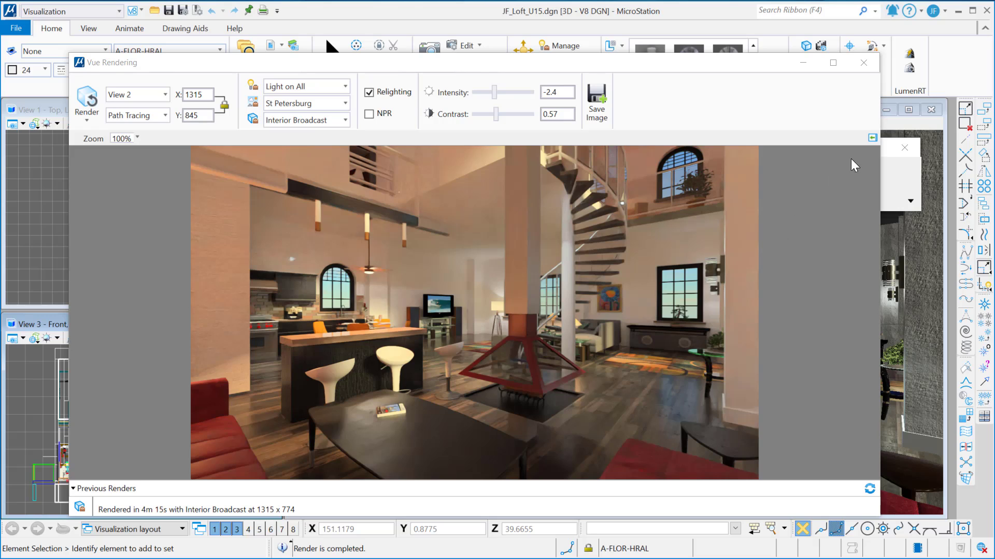
Step: Compare no denoising and NVIDIA Optix on the render, settling back on Intel denoising
left_click(872, 138)
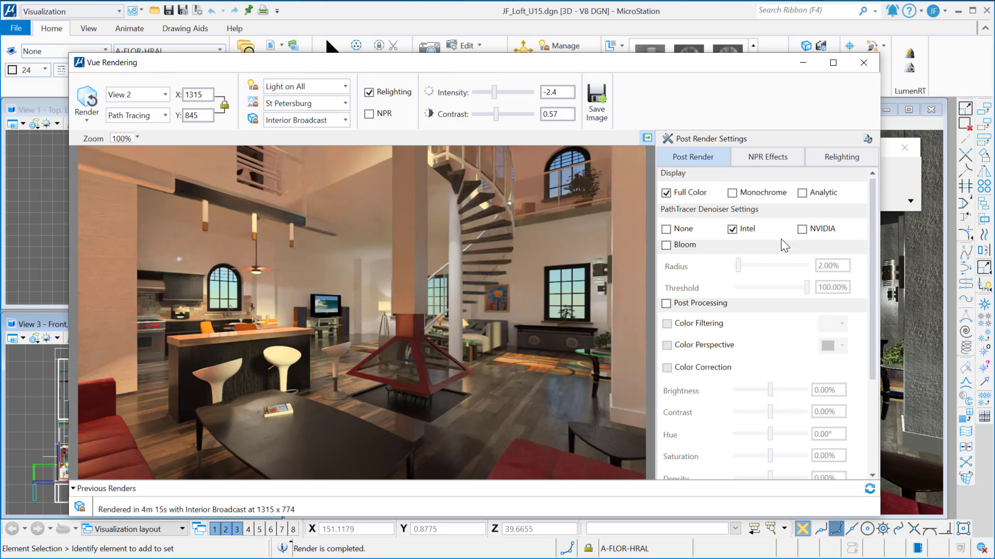
left_click(666, 229)
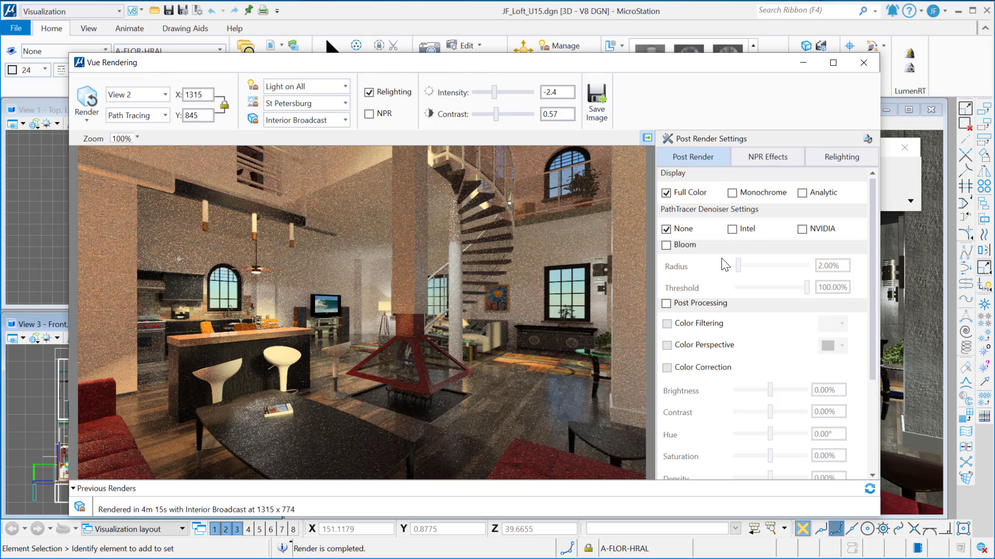
left_click(803, 229)
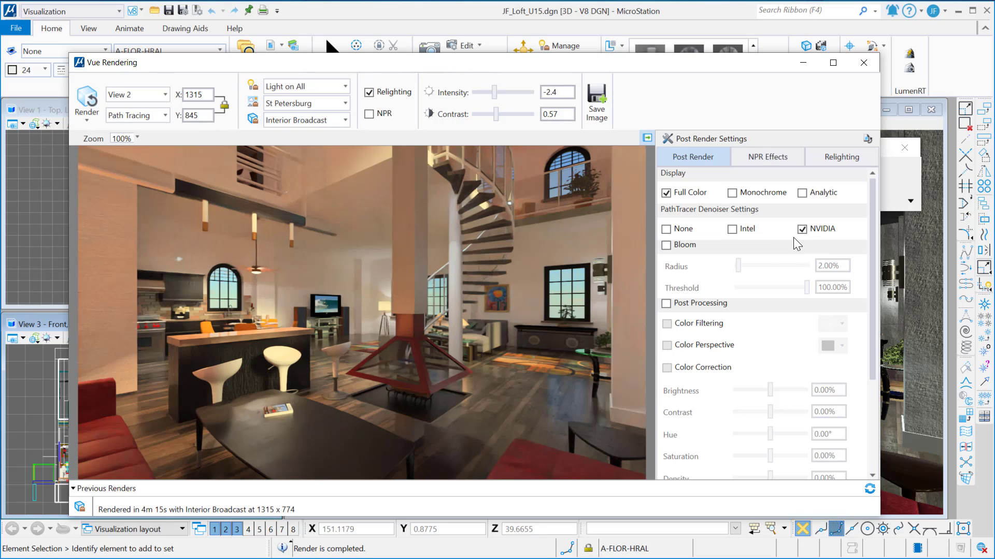
left_click(731, 230)
Step: Sort the relighting list by name and lower the Ambient multiplier to 0.61
left_click(831, 158)
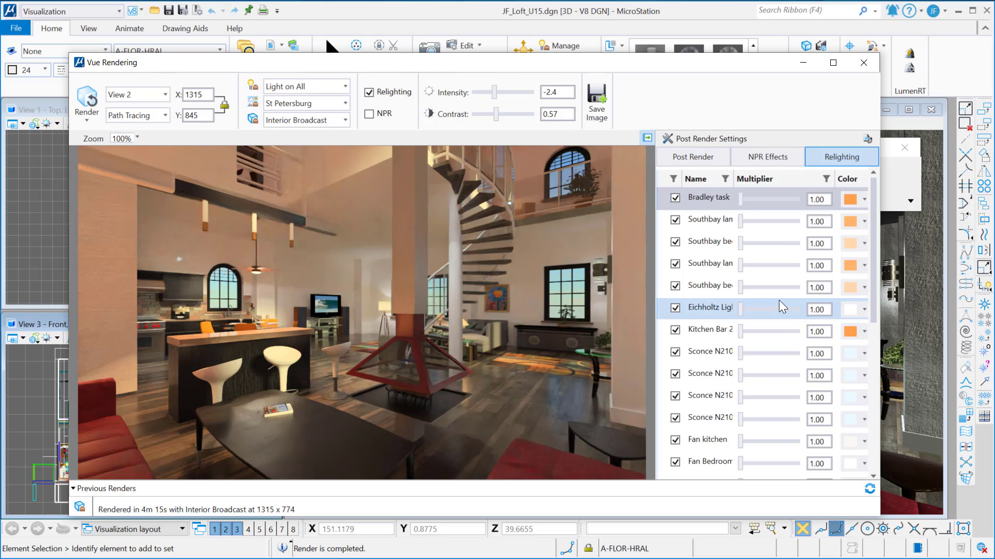
mouse_move(873, 242)
left_mouse_down()
mouse_move(879, 394)
mouse_move(877, 223)
left_mouse_up()
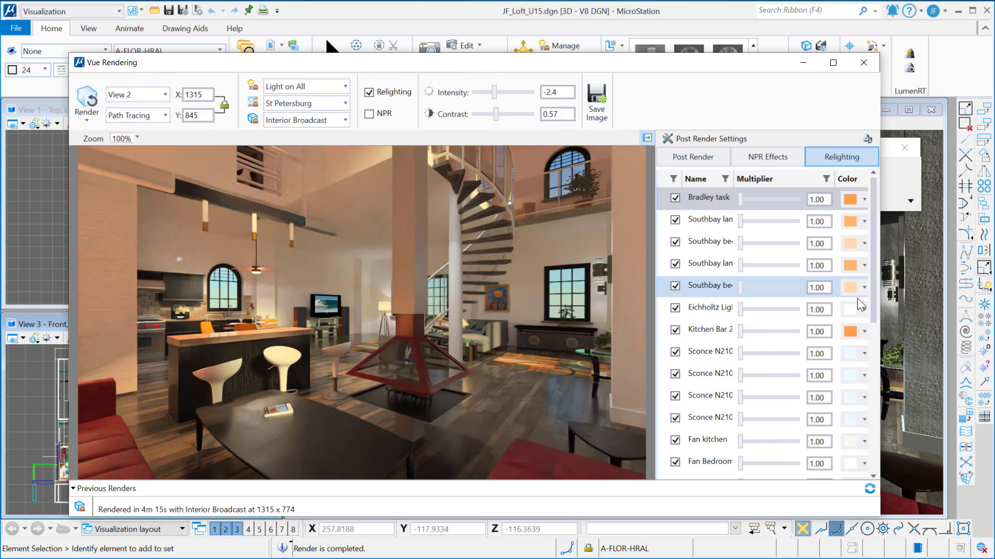
left_click(696, 180)
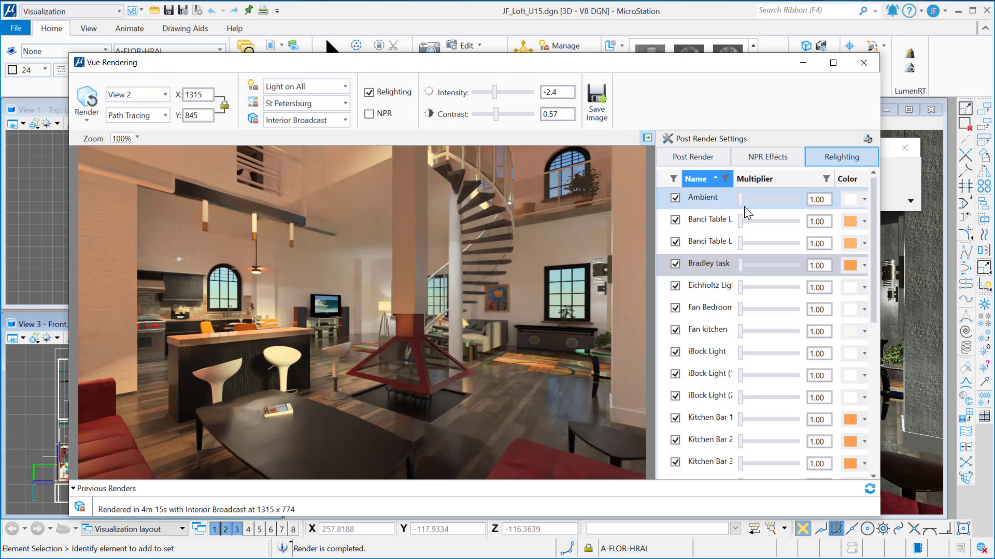
left_click_drag(742, 200, 749, 203)
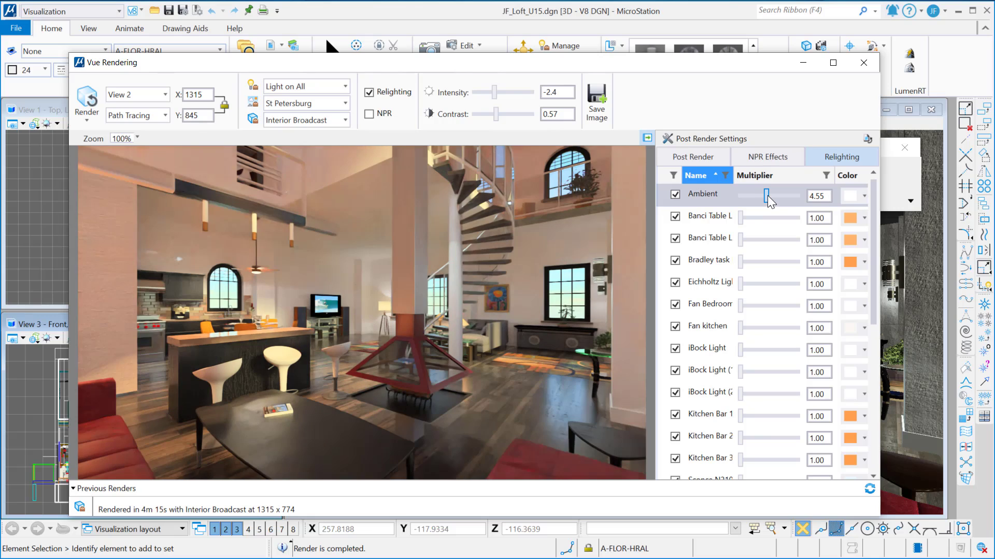
left_click_drag(767, 195, 745, 196)
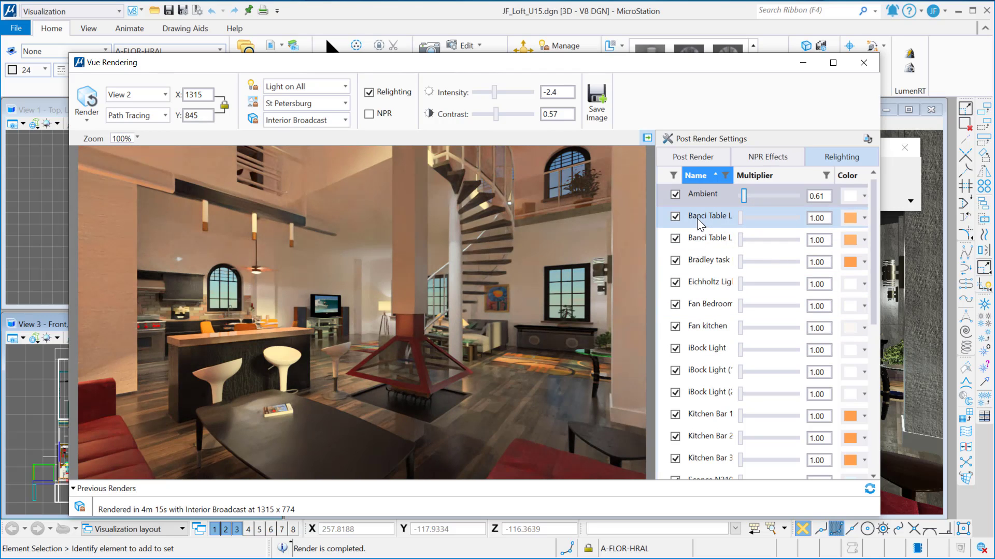
left_click_drag(697, 219, 712, 327)
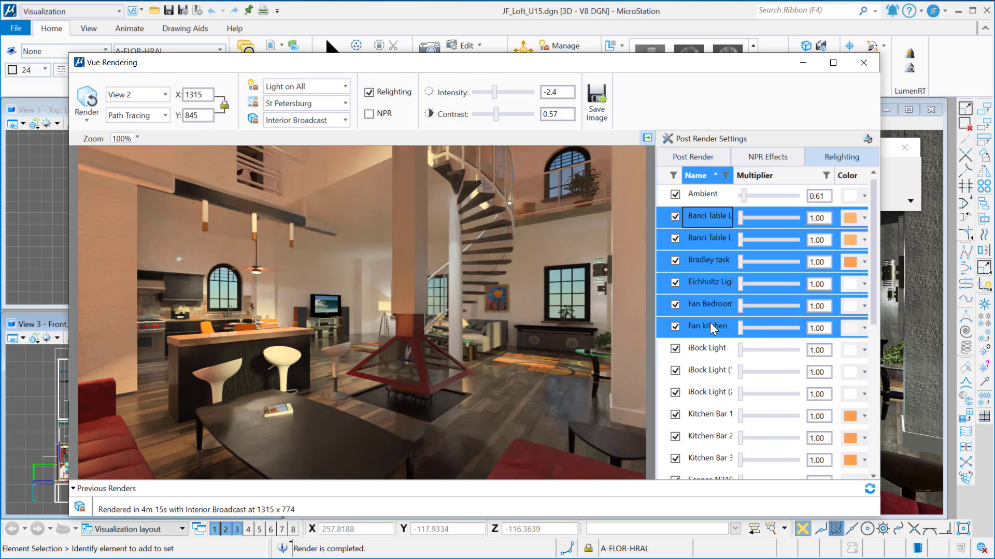
Step: Switch off the Bradley, Eichholtz and fan lights, keeping both Banci Table lights on at 2.12
left_click(674, 217)
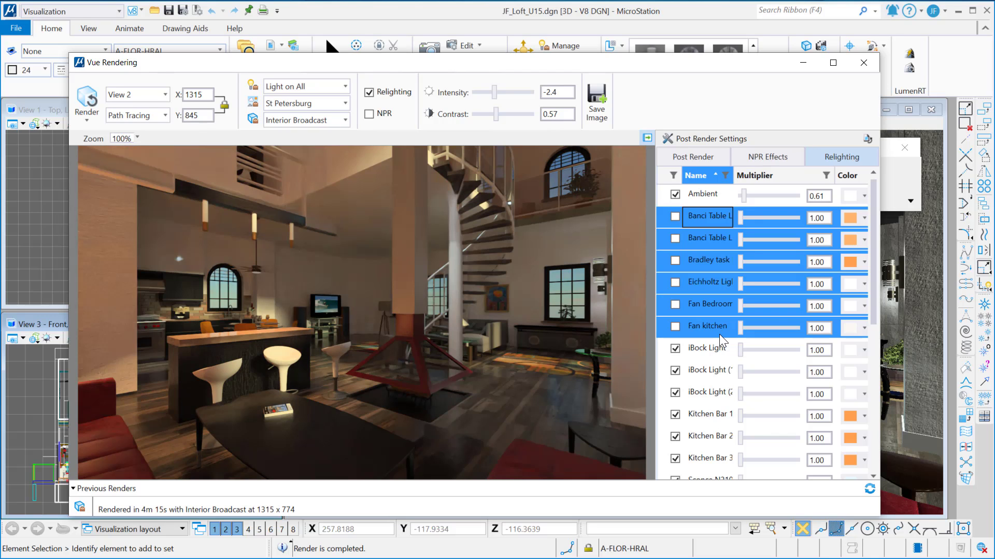
left_click(697, 216)
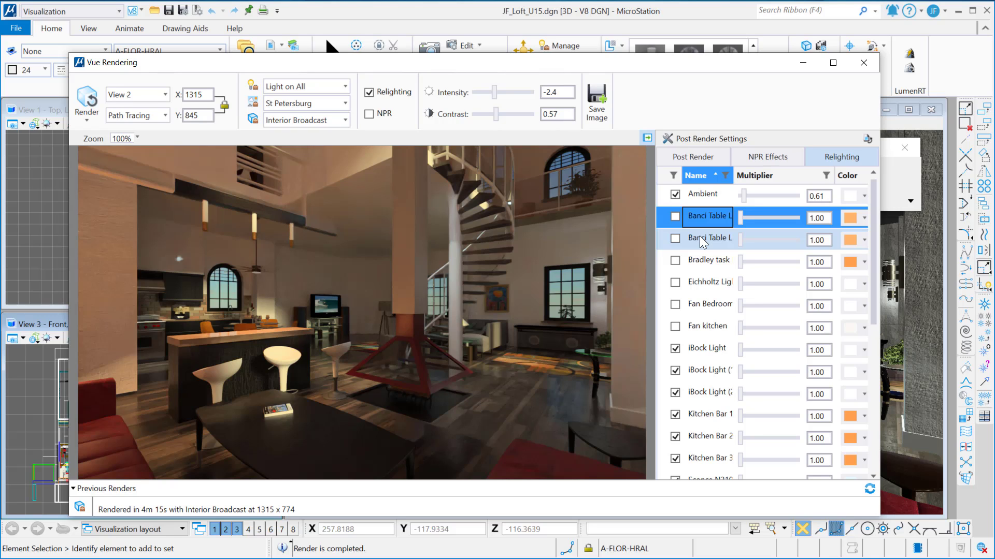
left_click(700, 237, "ctrl")
left_click(680, 217)
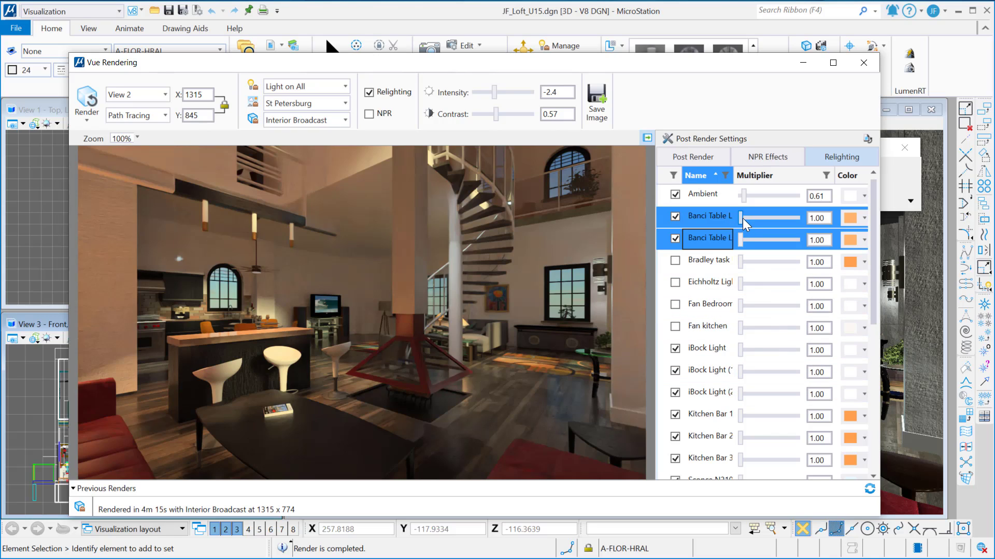
left_click_drag(743, 218, 753, 218)
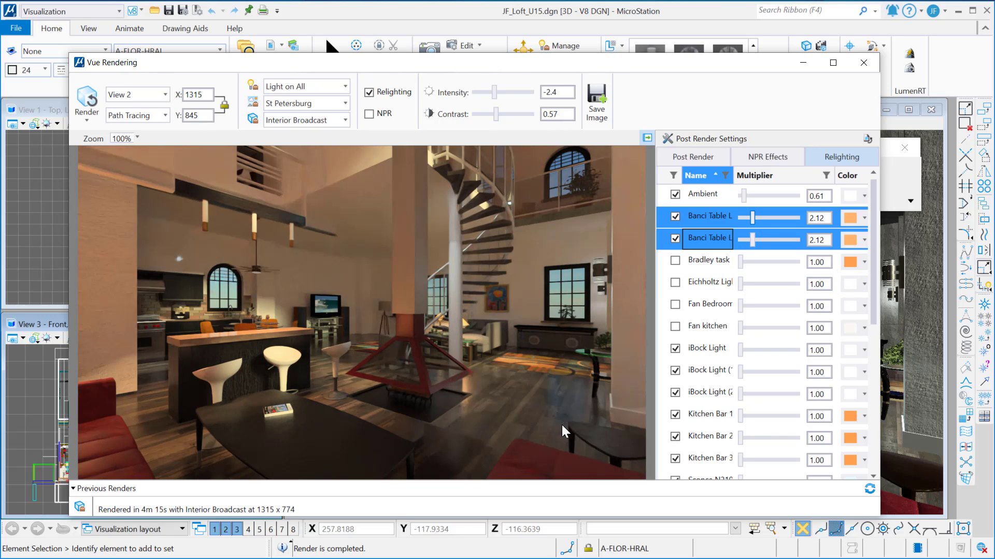
Step: Scroll down the relighting list and select the group of Sconce lights
scroll(538, 365, "down", 1)
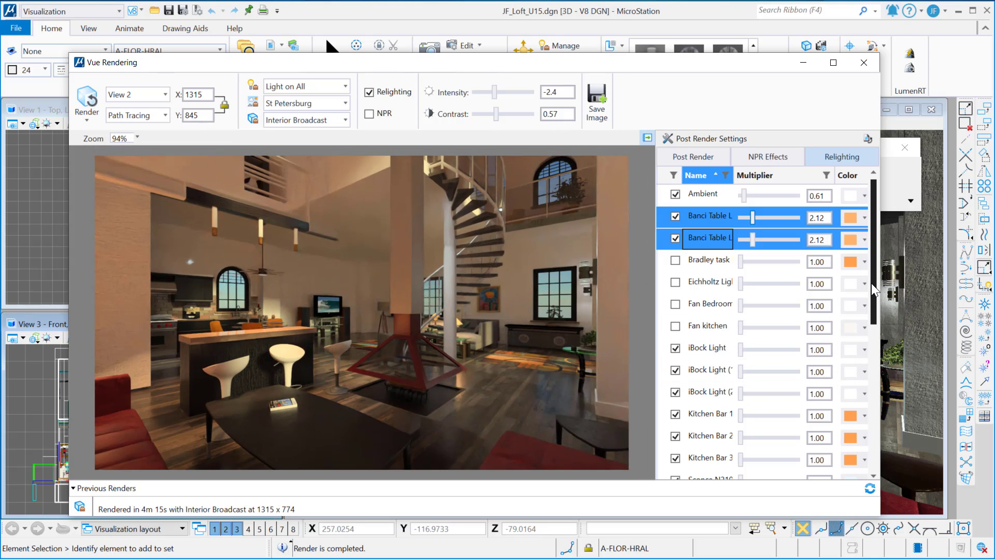
left_click_drag(871, 284, 877, 343)
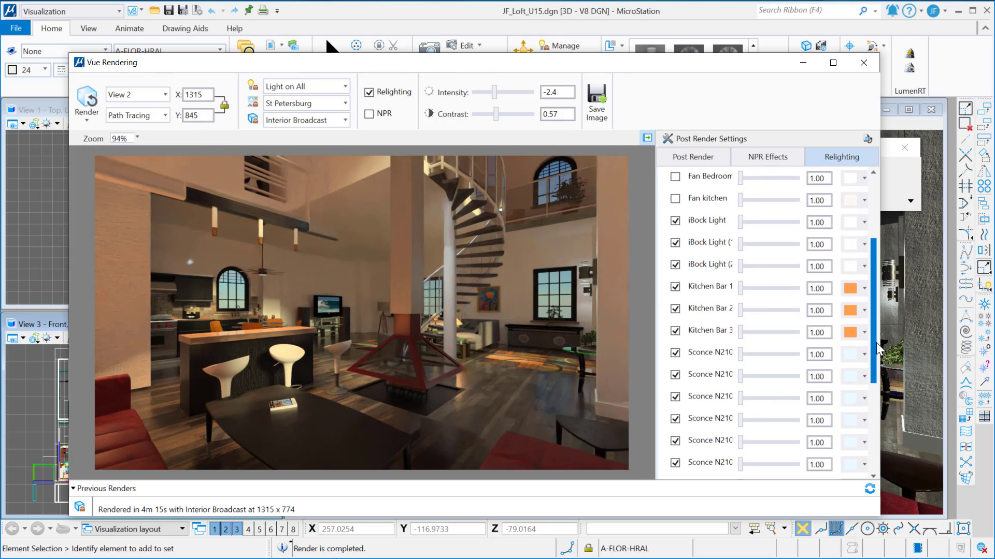
mouse_move(703, 355)
left_mouse_down()
mouse_move(720, 474)
mouse_move(724, 449)
left_mouse_up()
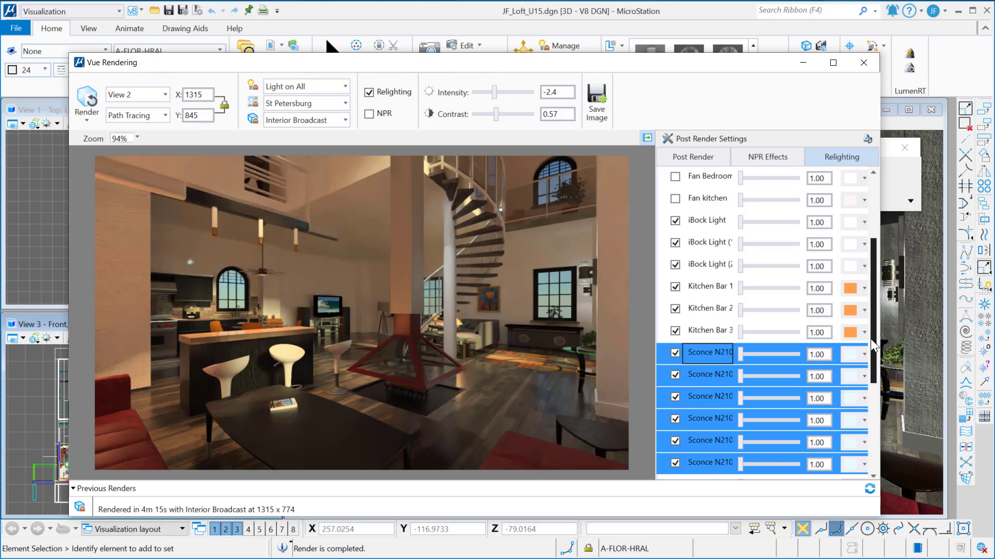
left_click_drag(876, 350, 872, 373)
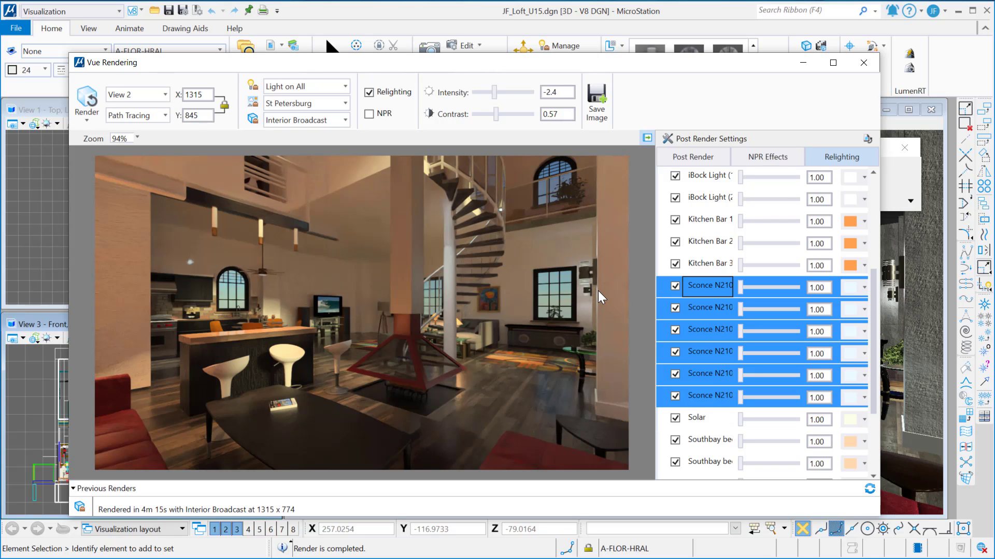
Step: Give the selected sconce lights a tan colour
left_click(849, 289)
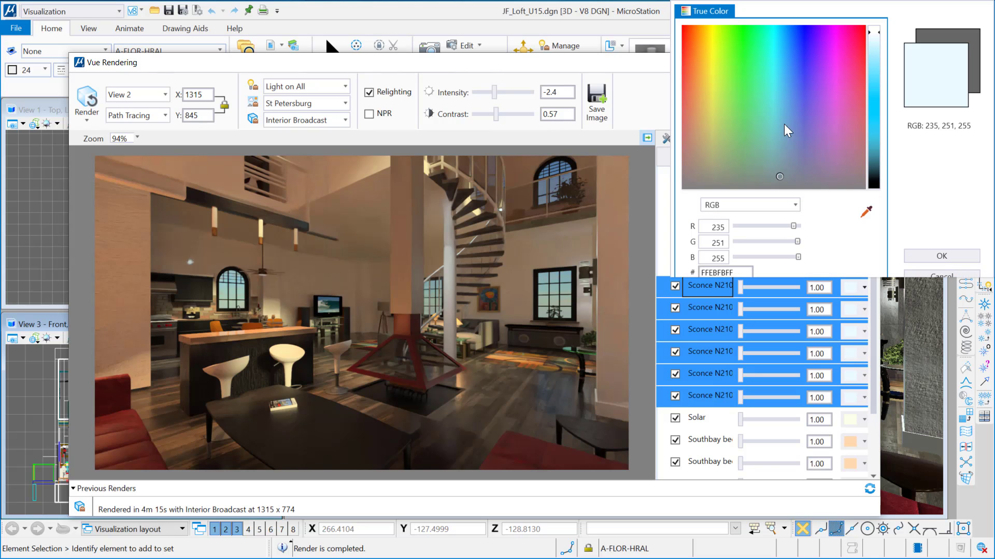
left_click_drag(778, 166, 683, 91)
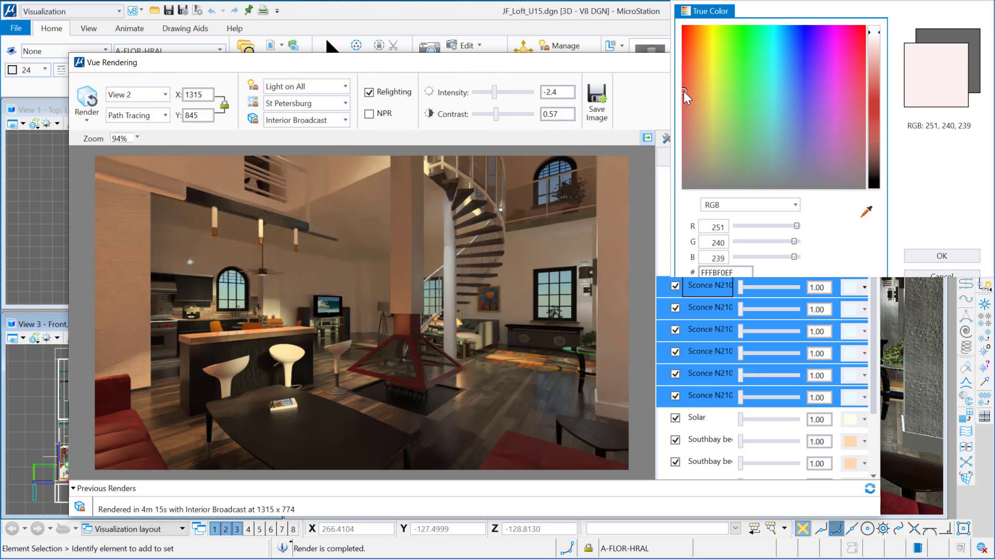
left_click_drag(685, 95, 696, 88)
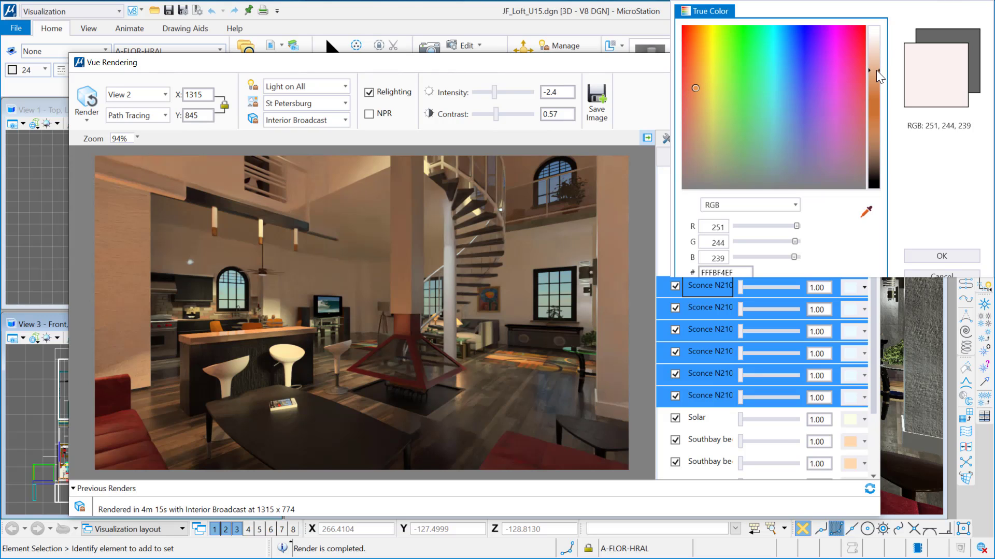
left_click_drag(875, 70, 870, 82)
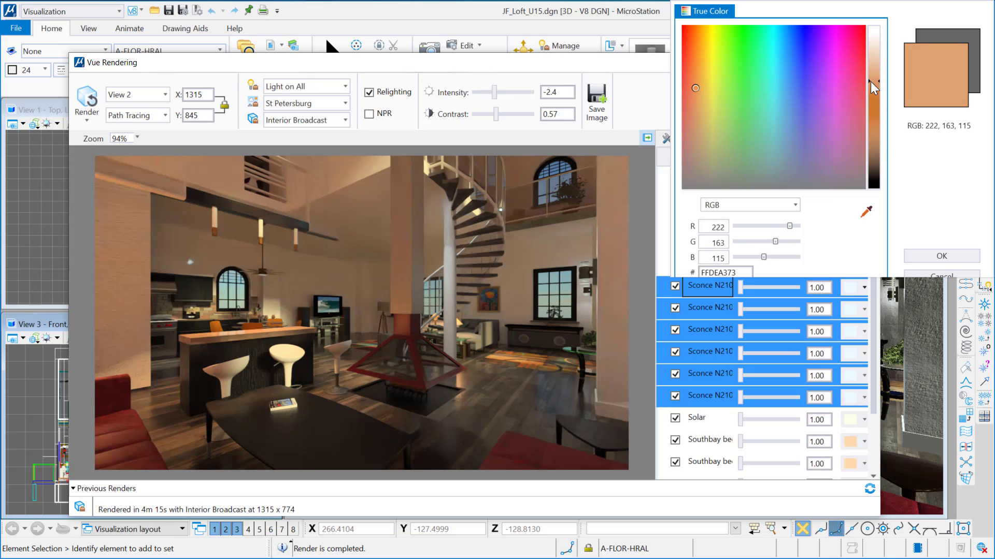
left_click(924, 257)
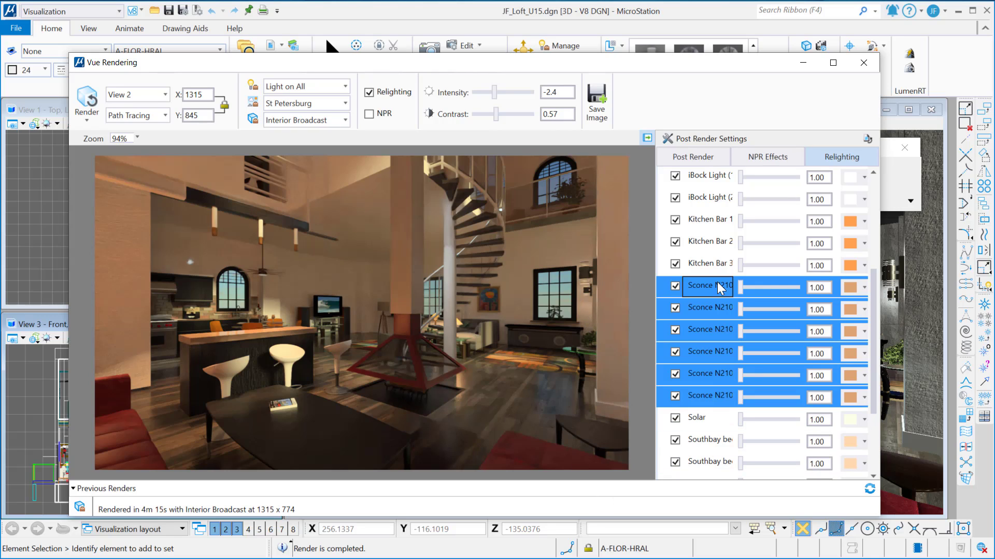
Step: Recolour the sconces a light cyan, then lighten it to almost white
left_click(849, 287)
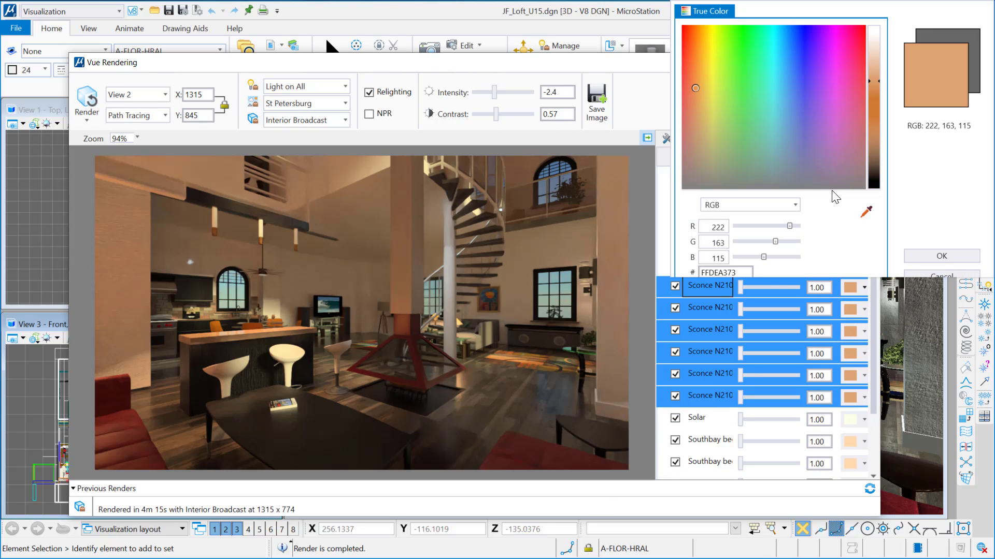
left_click_drag(769, 44, 777, 33)
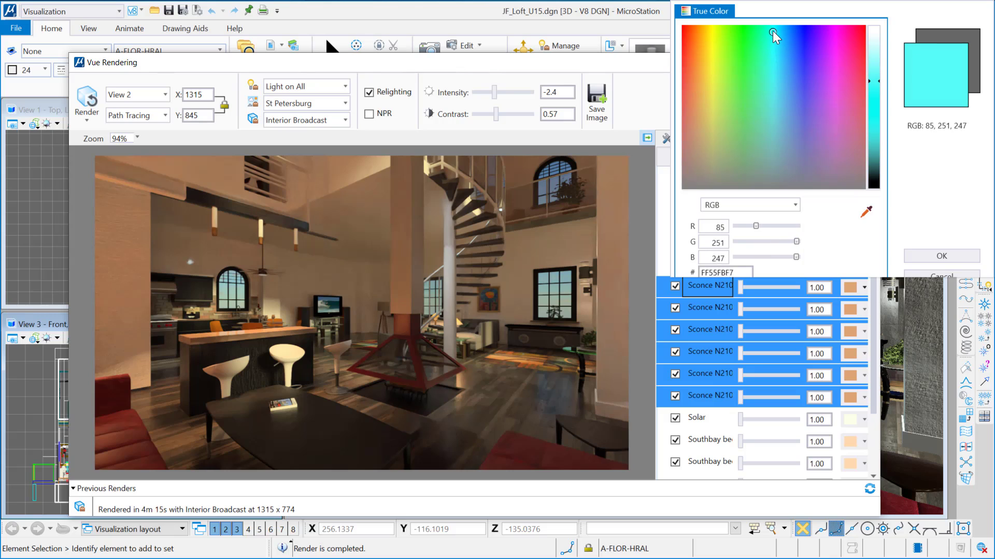
left_click_drag(867, 81, 867, 55)
left_click(934, 257)
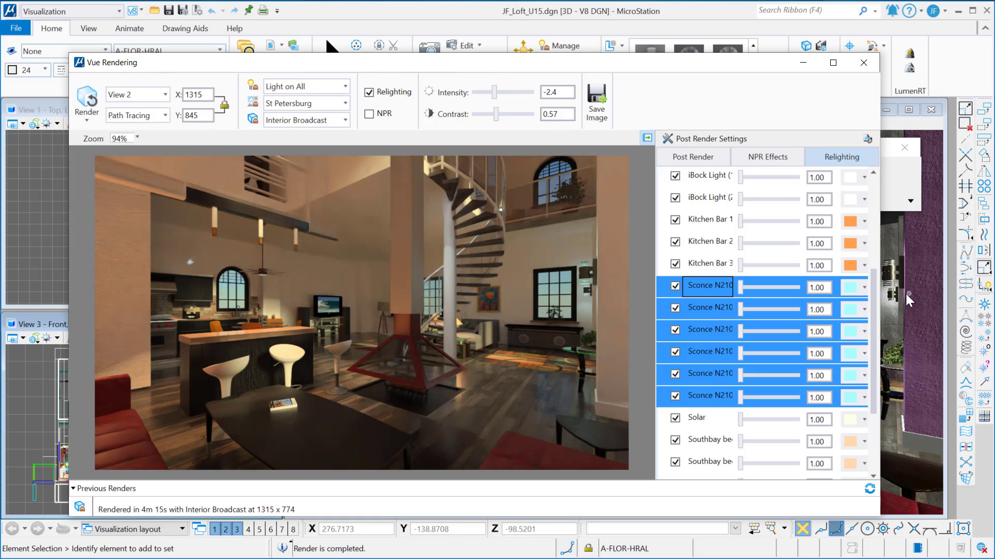
left_click(848, 286)
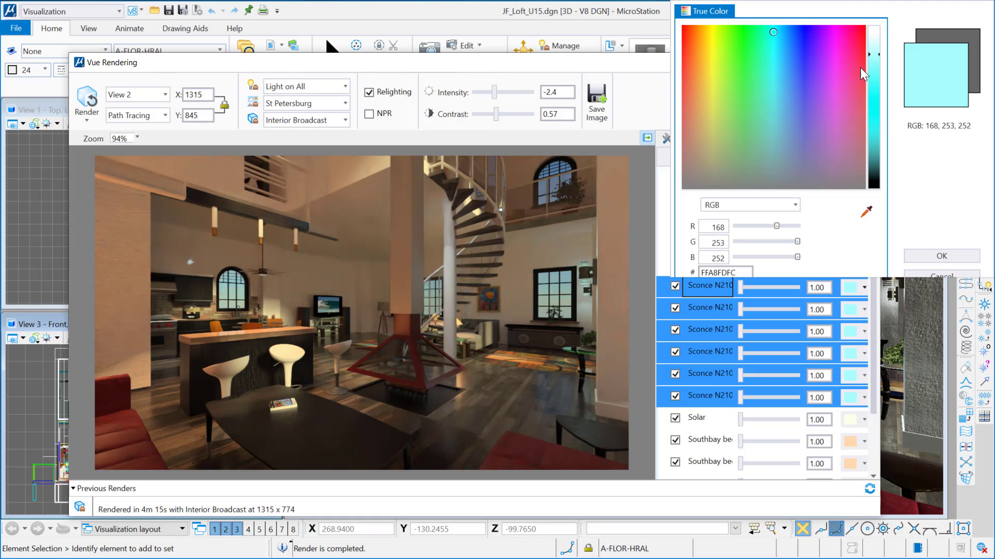
left_click_drag(873, 52, 875, 32)
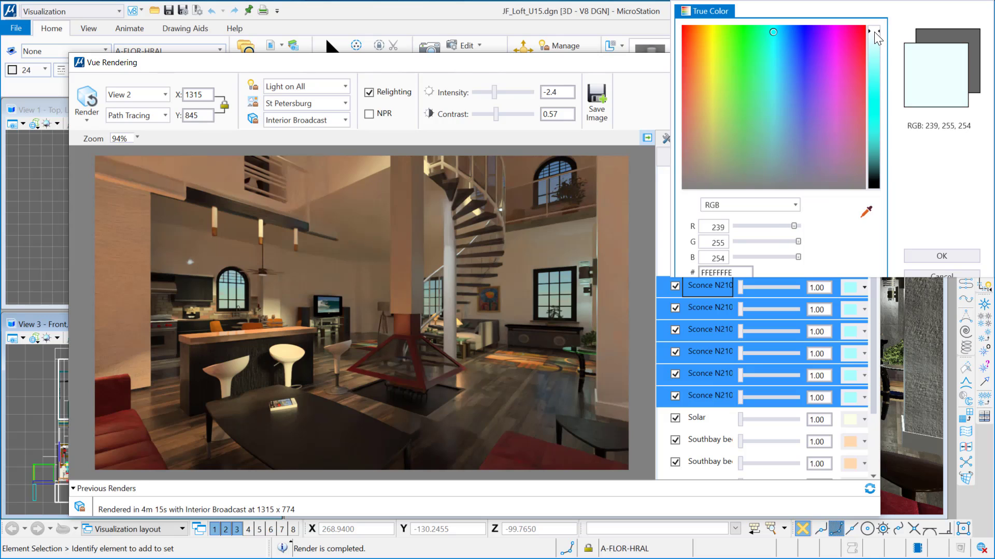
Step: Apply the near-white sconce colour and switch off the Southbay bed light pair
left_click(942, 257)
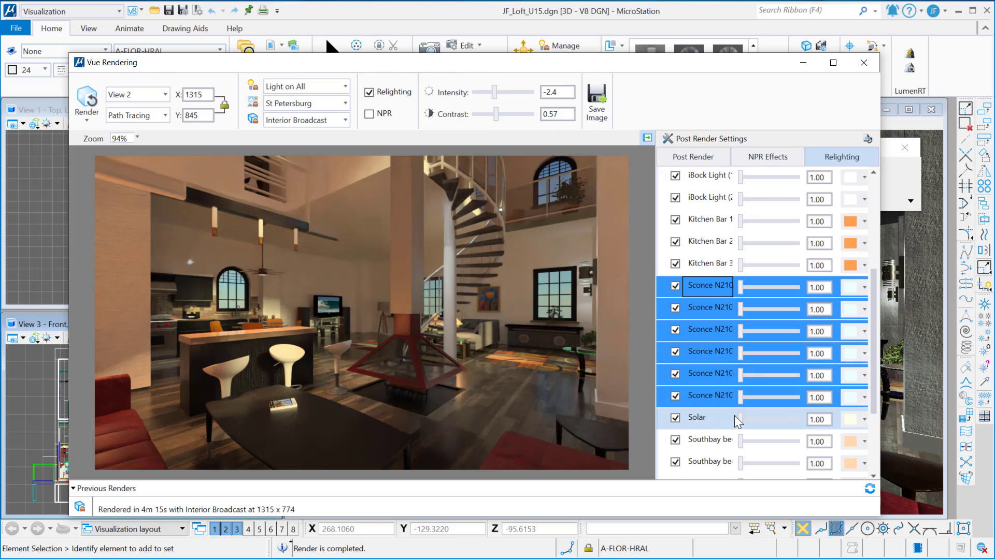
scroll(739, 412, "down", 2)
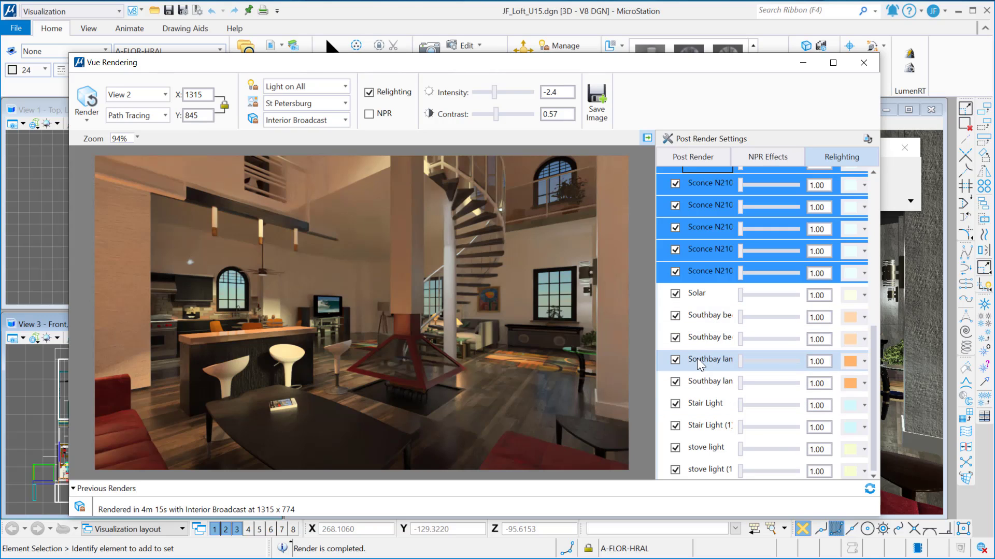
left_click(698, 315)
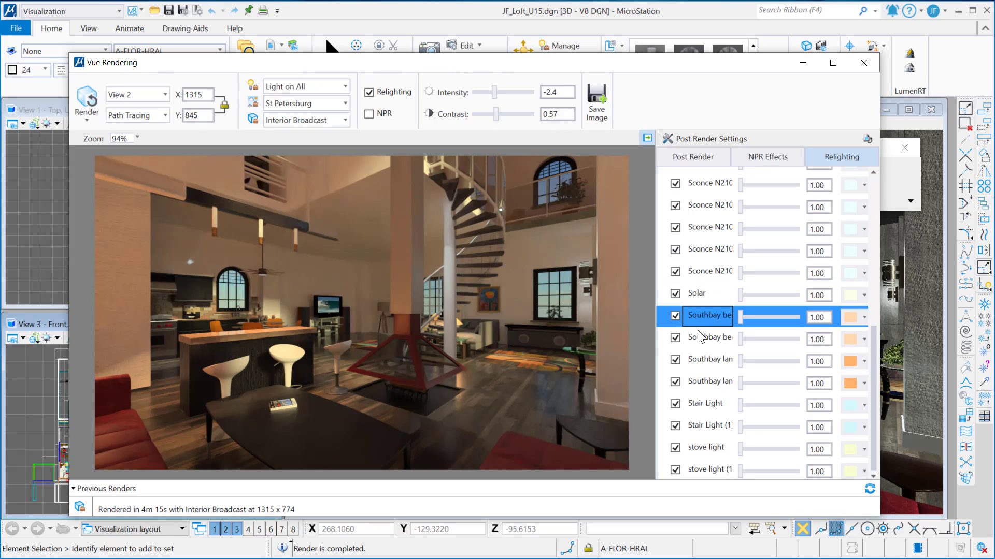
left_click(697, 338, "shift")
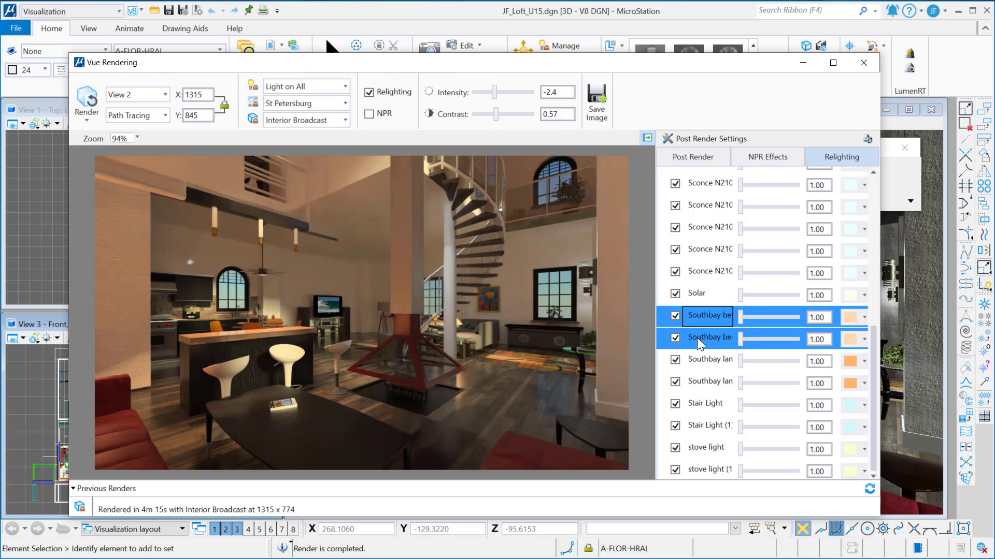
left_click(673, 317)
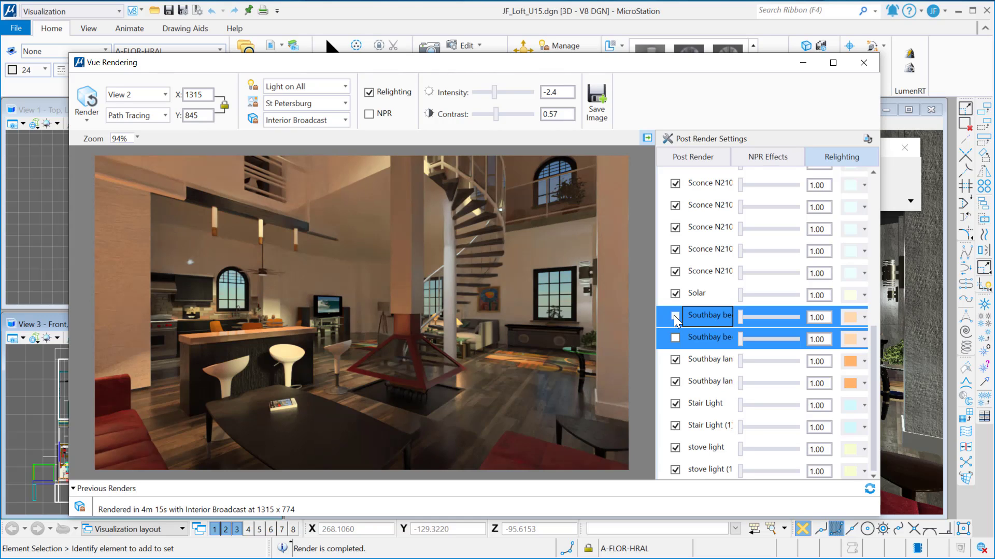
Step: Select the two Southbay lamp lights and switch them on
left_click(701, 358)
left_click(697, 382, "shift")
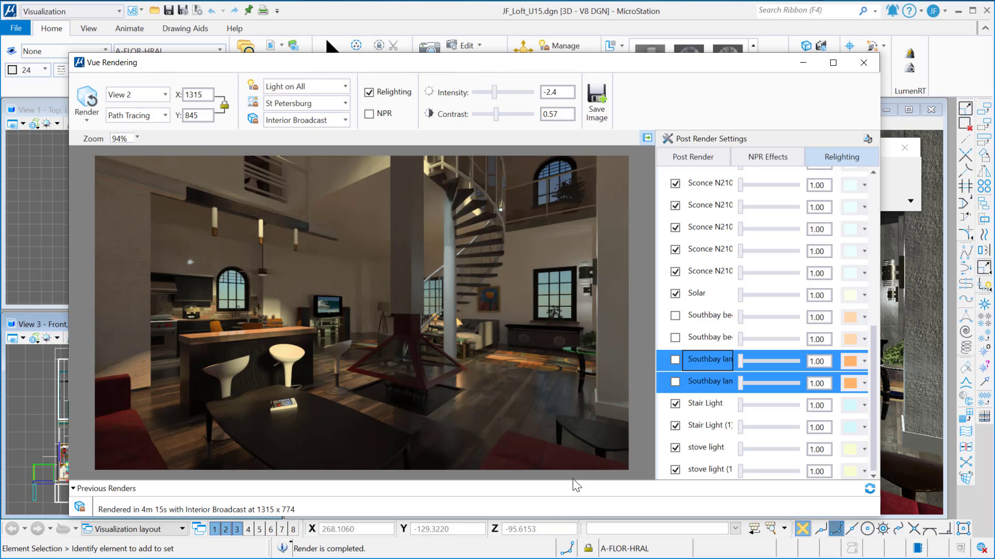
left_click(675, 361)
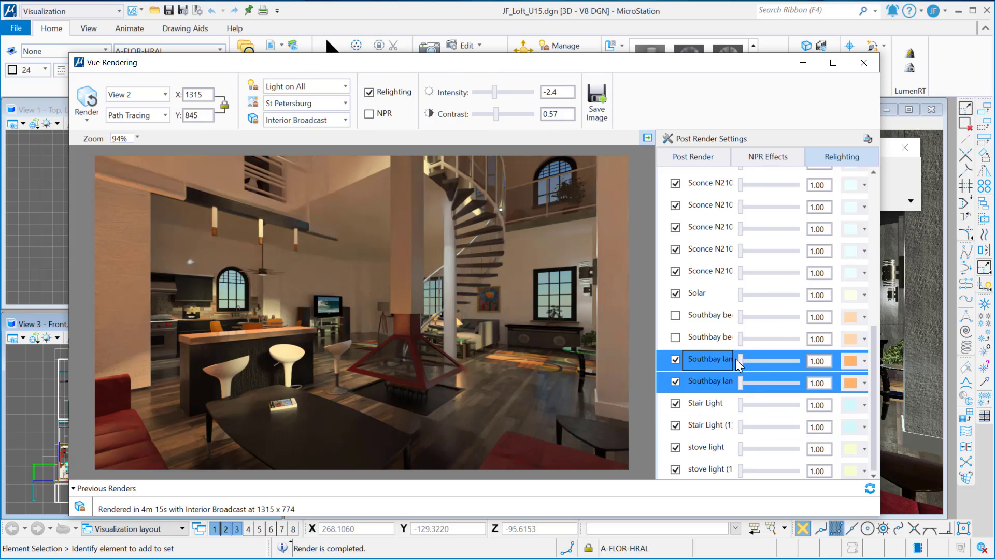
Step: Brighten the Southbay lamps to 3.11 and the six Sconce lights to 2.35
left_click_drag(740, 362, 759, 362)
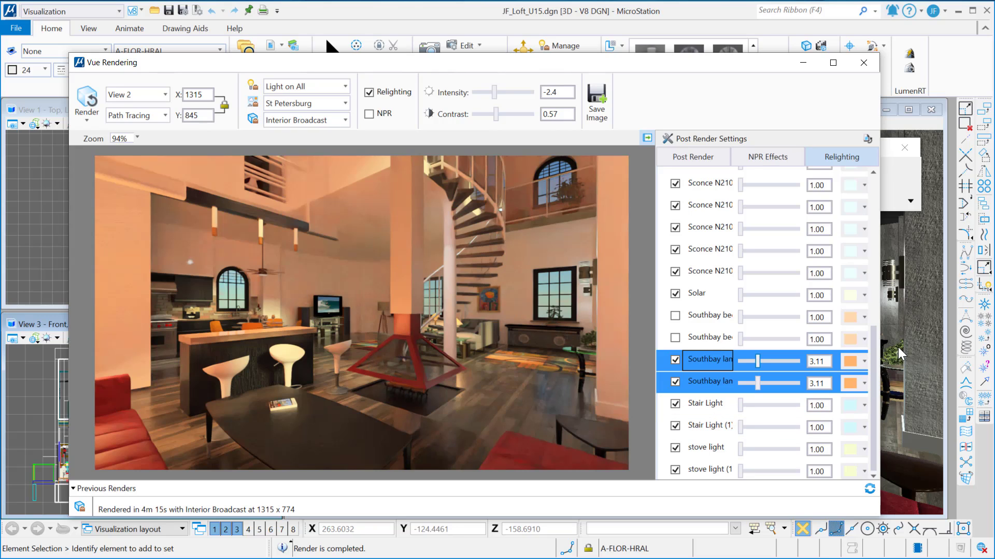
scroll(873, 354, "down", 1)
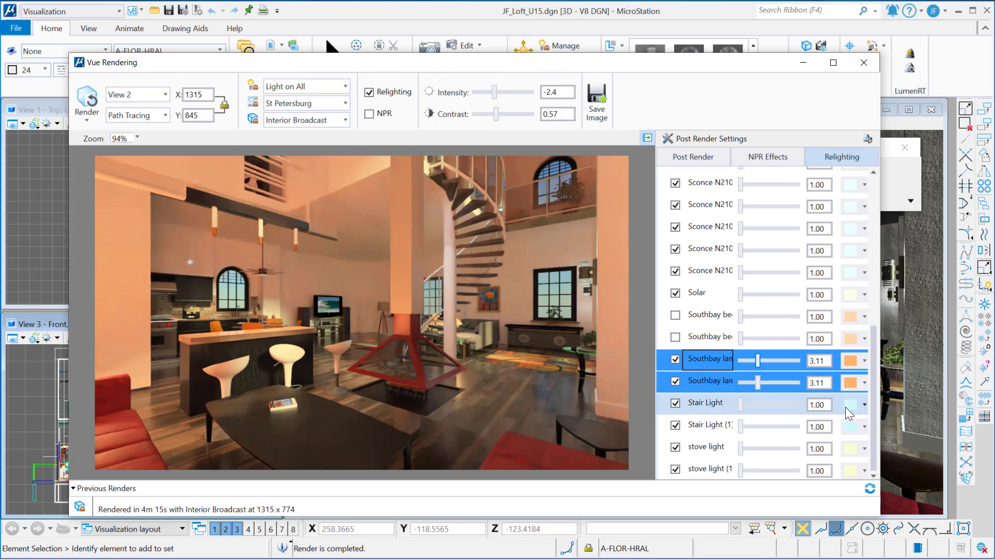
left_click_drag(872, 378, 858, 327)
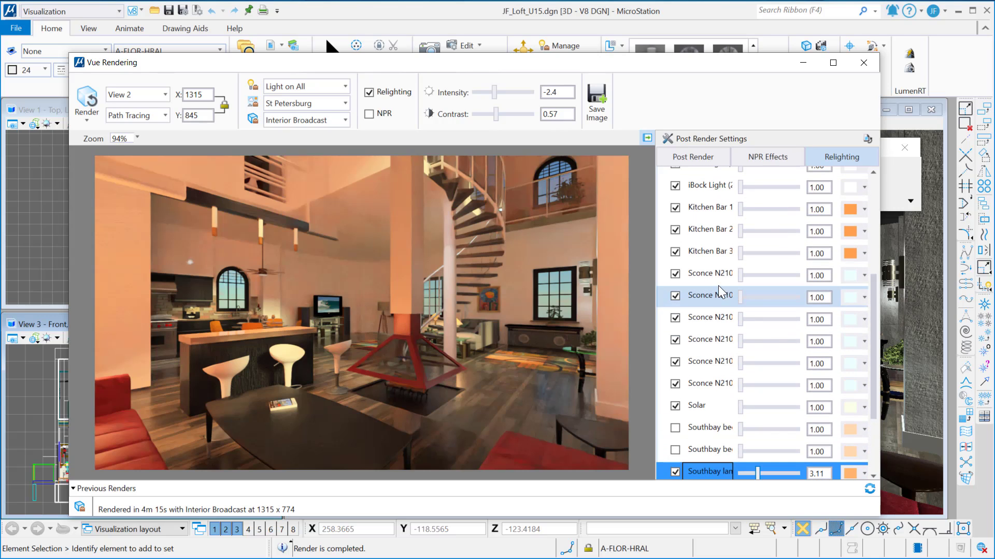
left_click_drag(706, 282, 724, 382)
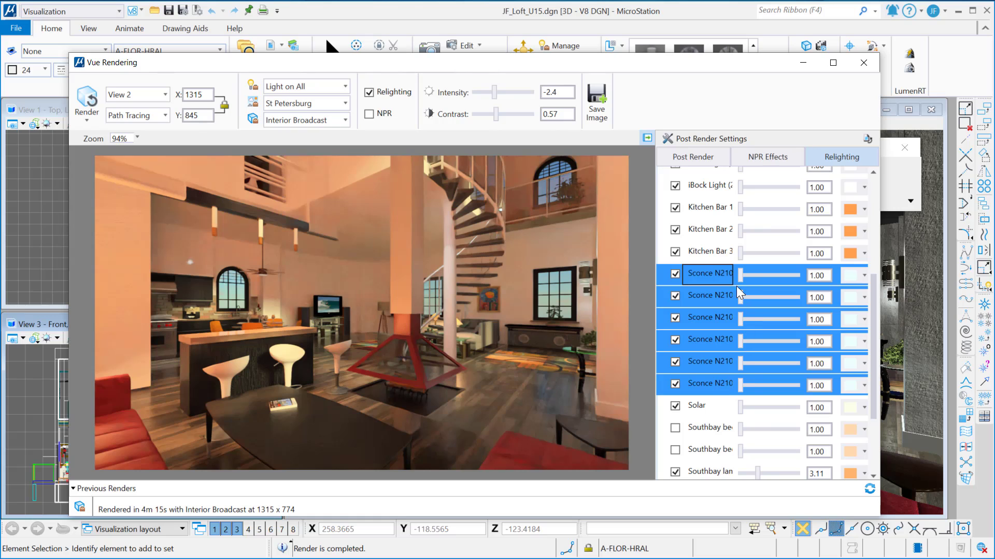
left_click_drag(740, 277, 753, 277)
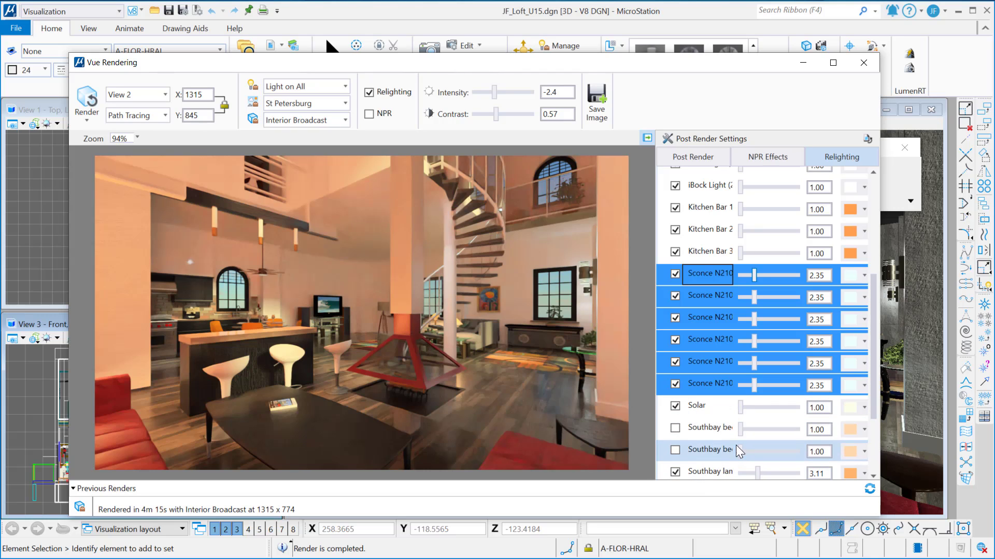
Step: Switch the two Southbay bed lights back on at a 1.52 multiplier
left_click_drag(717, 438, 721, 457)
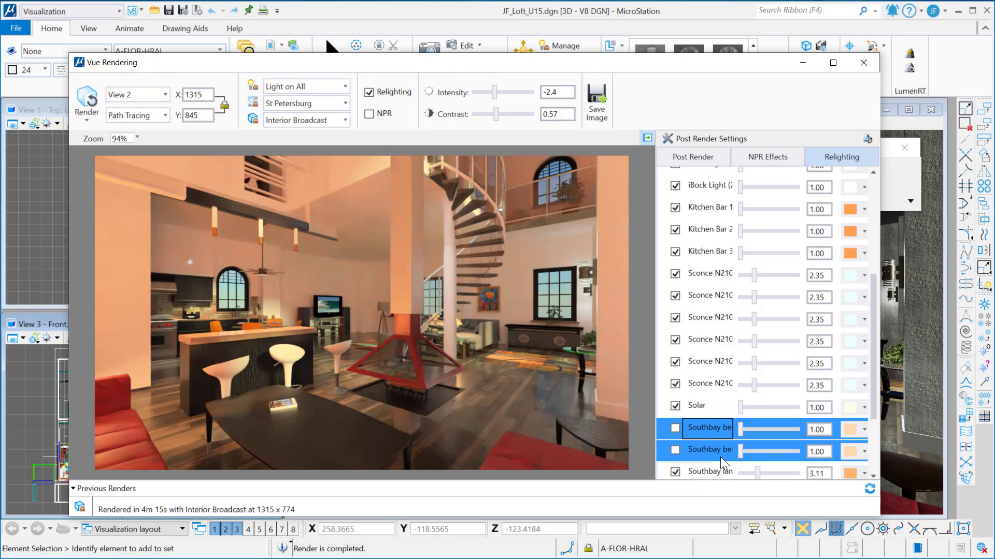
left_click(675, 429)
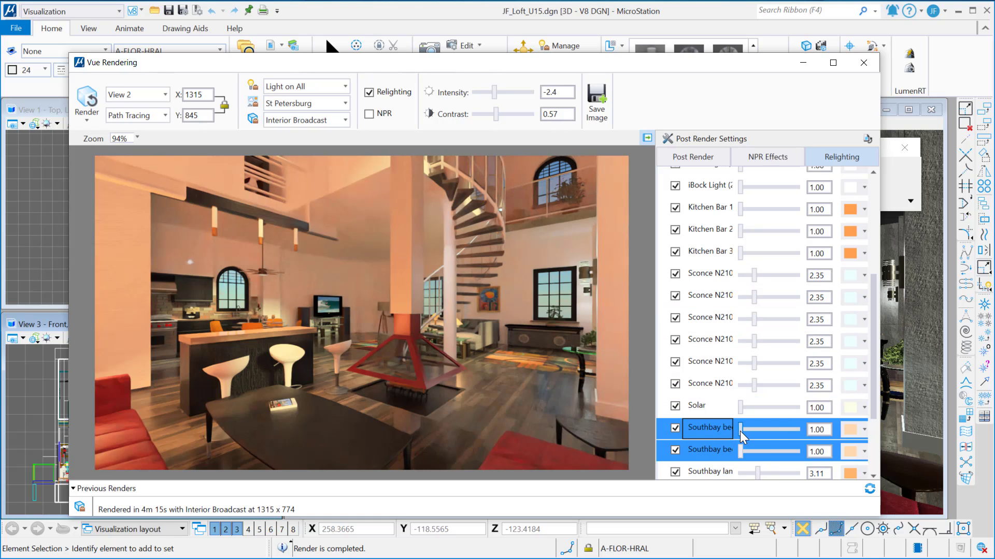
left_click_drag(741, 432, 774, 430)
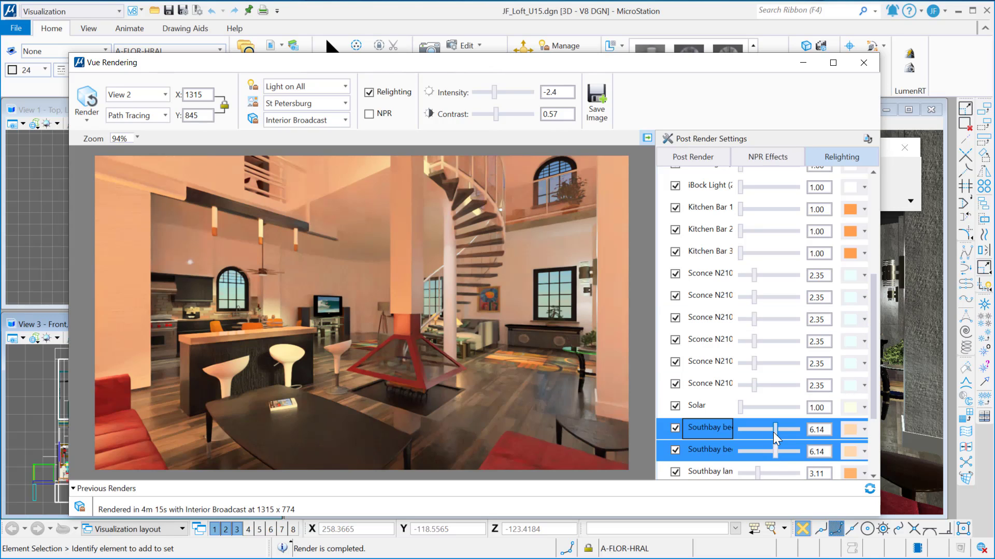
left_click_drag(772, 433, 747, 433)
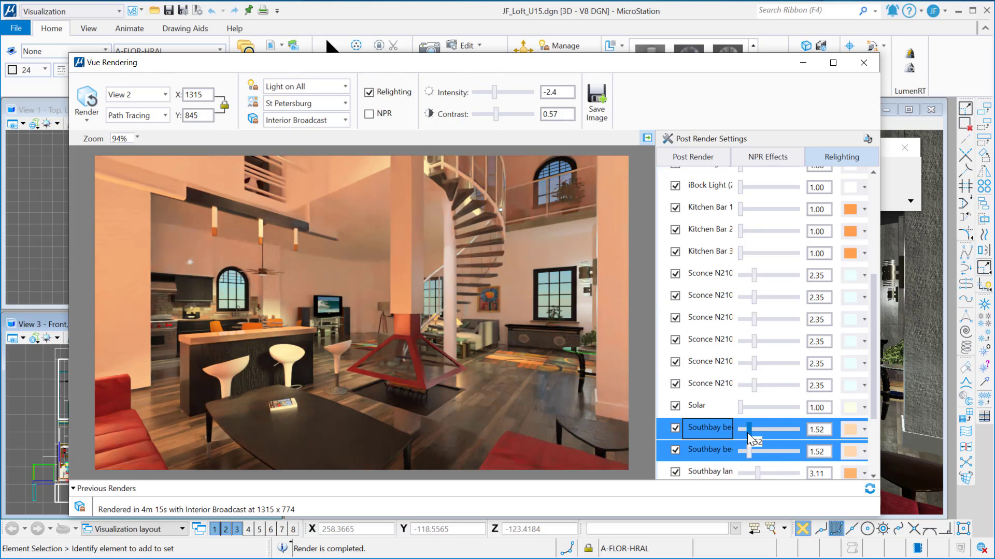
left_click_drag(875, 413, 879, 470)
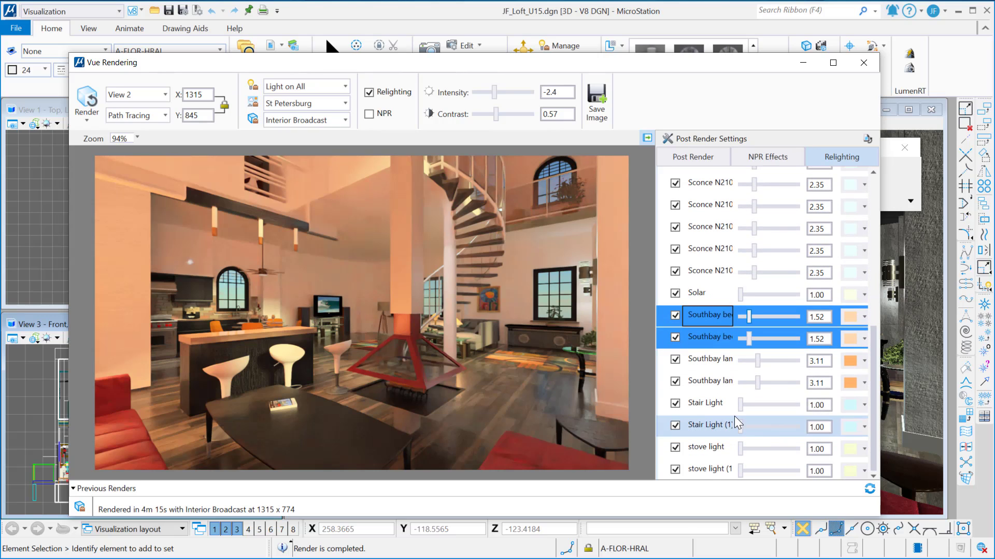
Step: Give both Stair Light lights a warm yellow True Color and a 2.20 intensity multiplier
left_click_drag(707, 406, 706, 428)
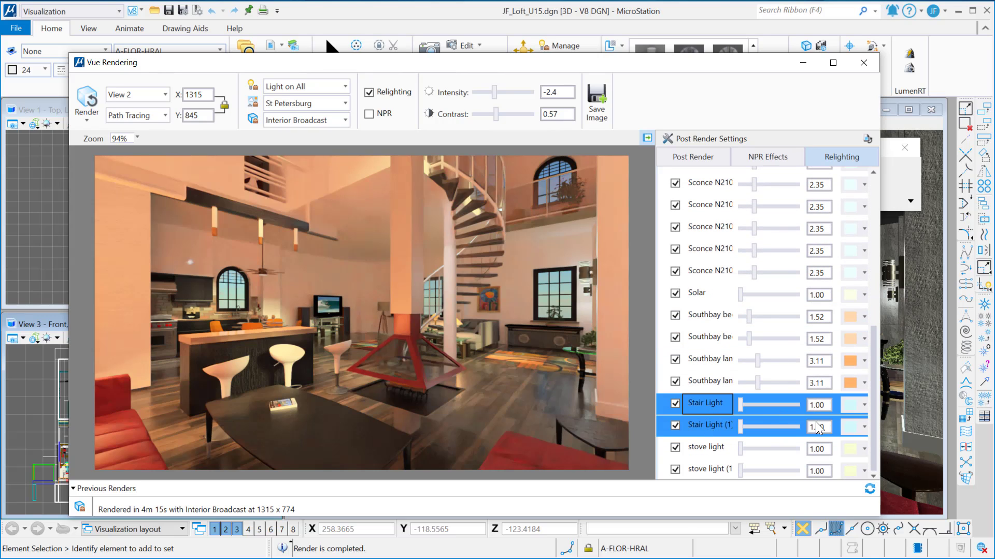
left_click(853, 408)
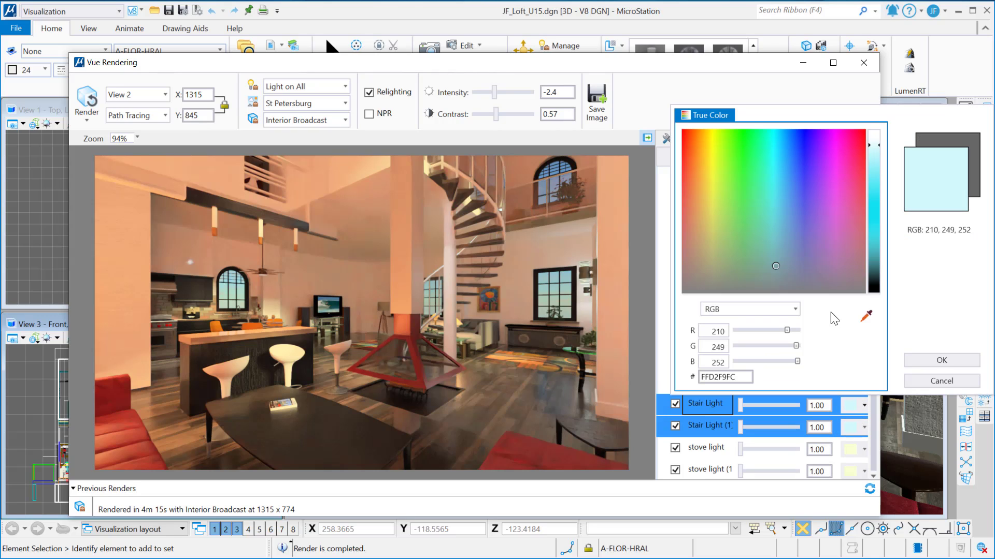
left_click(688, 155)
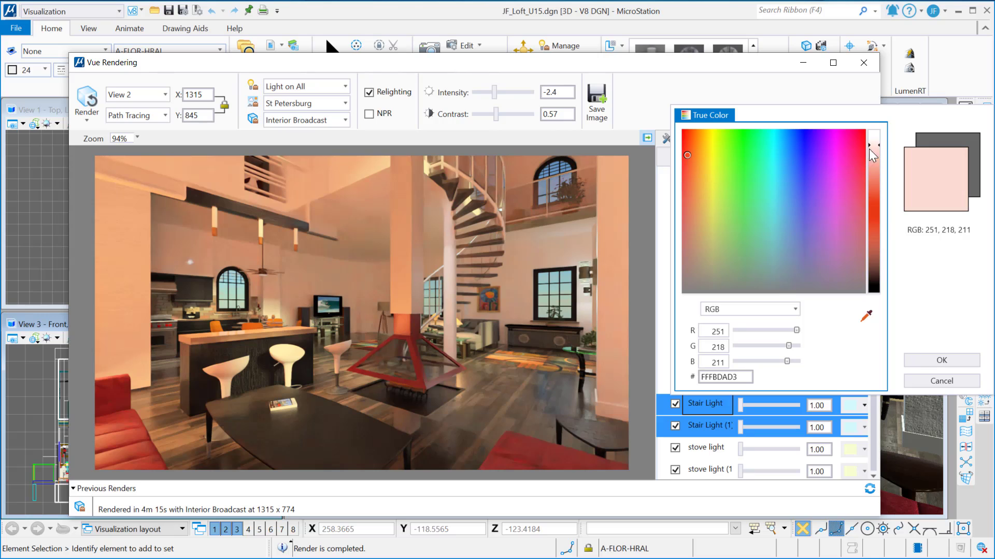
left_click_drag(871, 147, 873, 156)
left_click(705, 151)
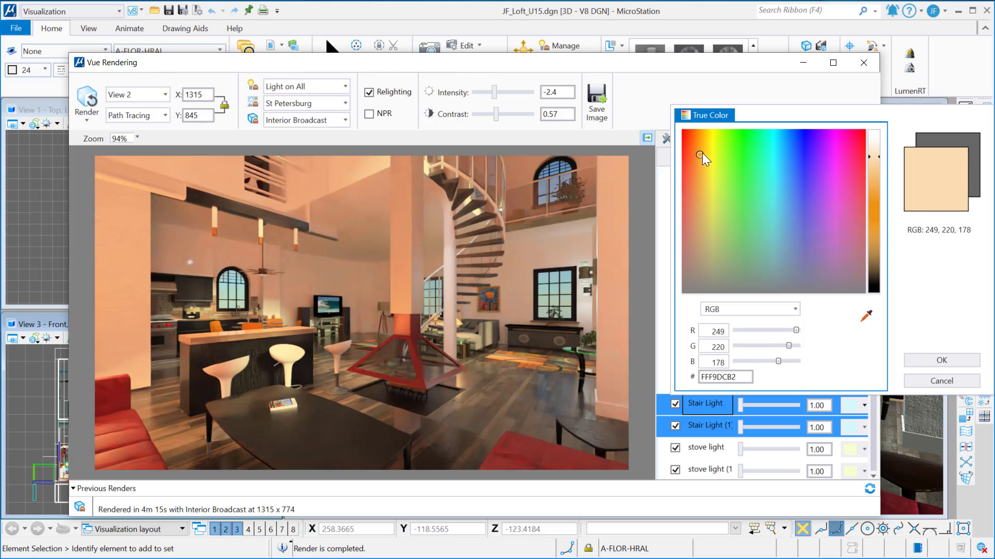
left_click_drag(880, 167, 876, 165)
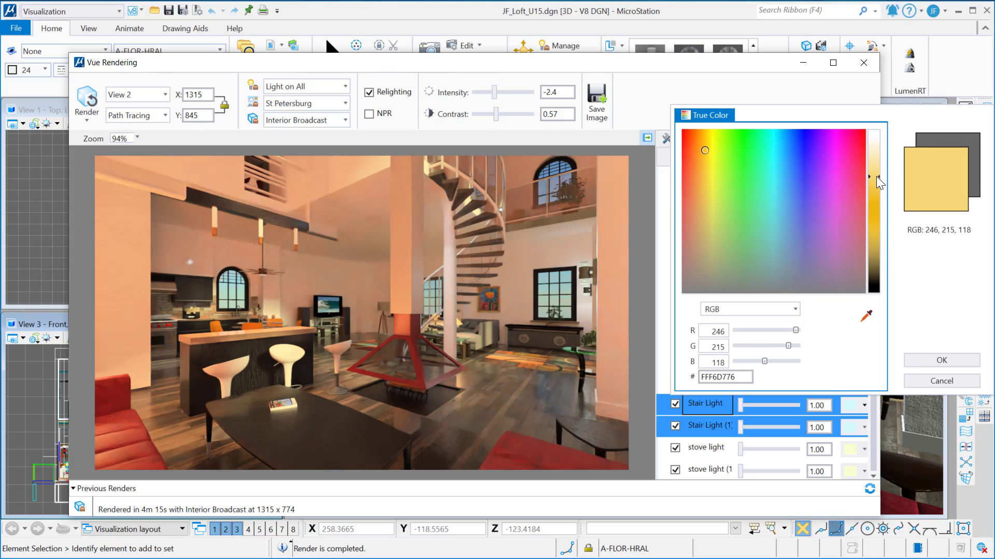
left_click(955, 360)
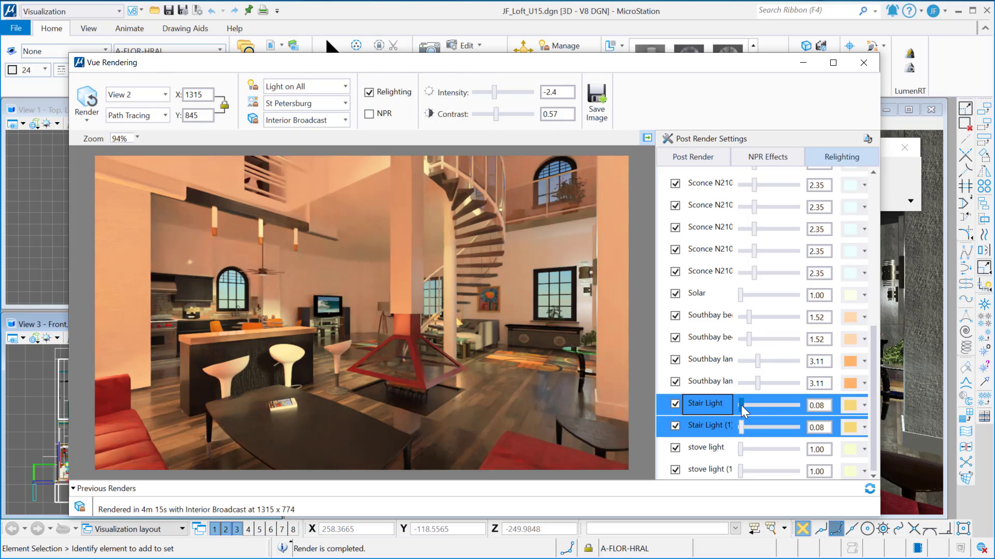
left_click_drag(739, 407, 751, 406)
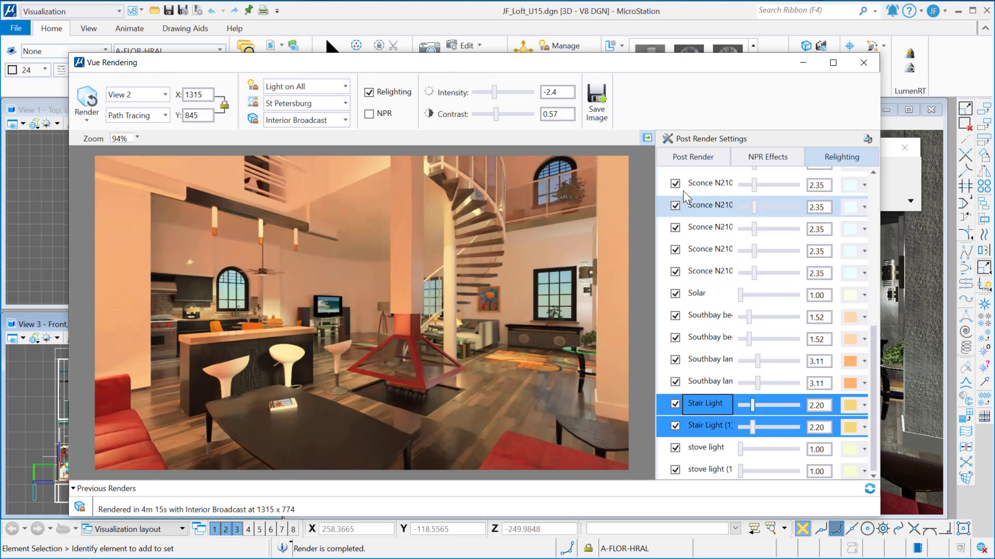
Step: Update the Relighting setup, then review its Sconce N210912 High (1) and Stair Light lights in Light Manager
right_click(699, 185)
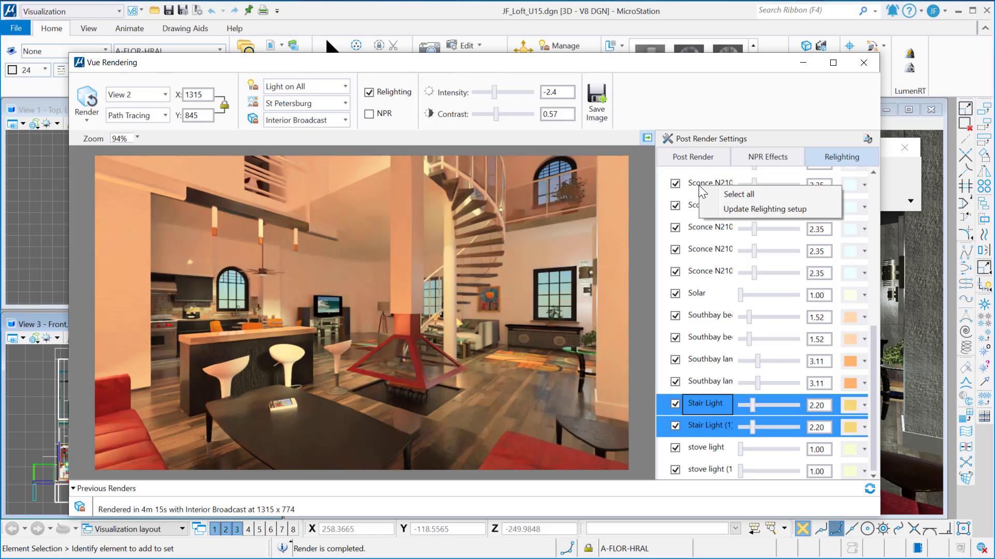
left_click(755, 210)
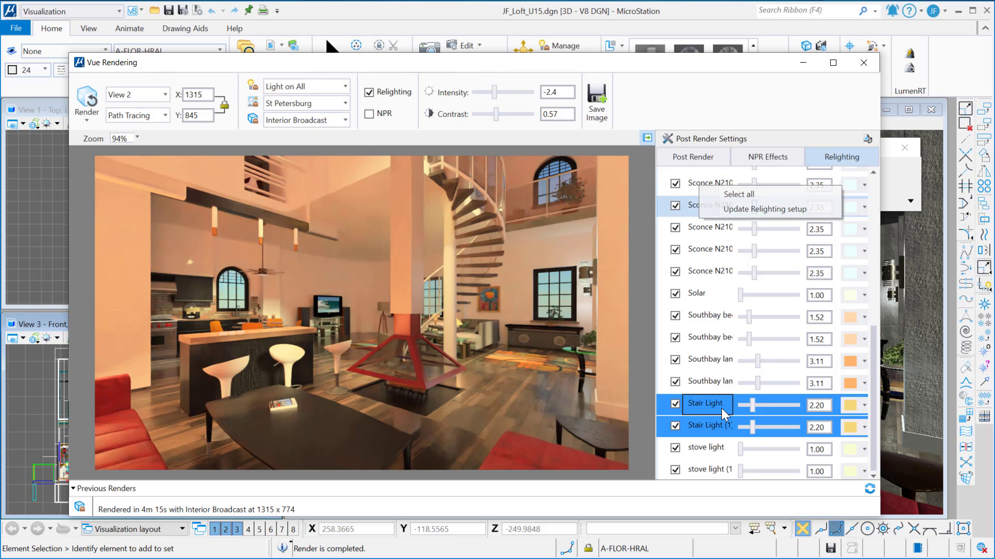
left_click(253, 88)
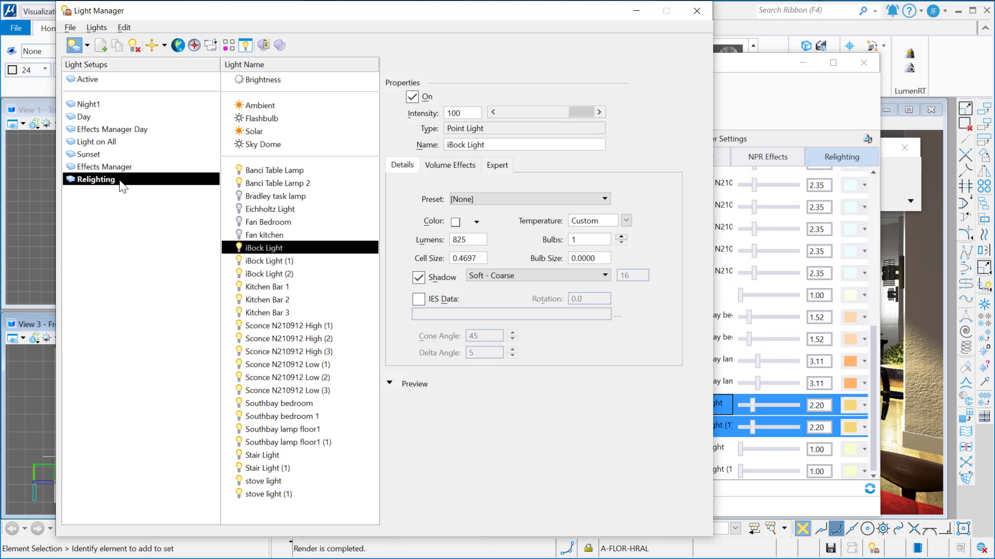
left_click(280, 329)
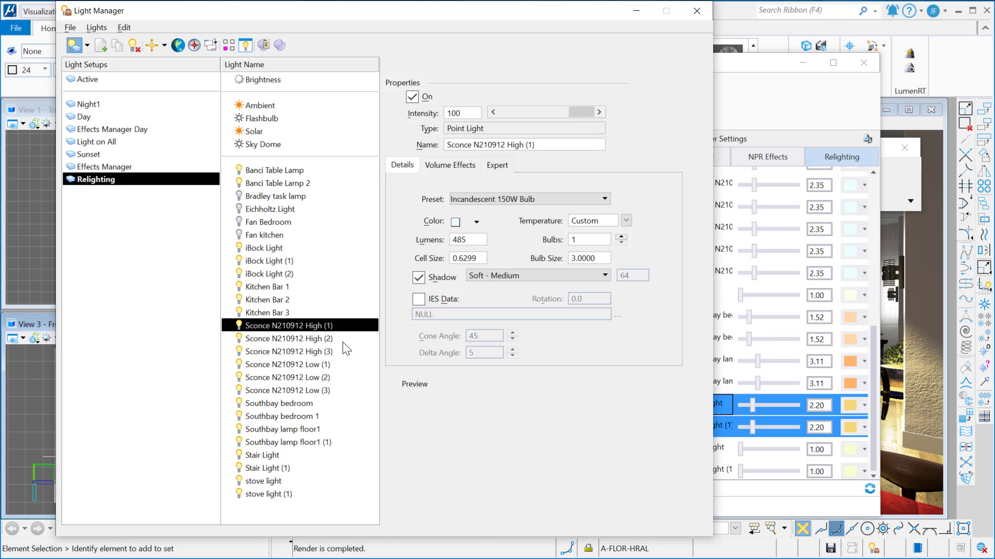
left_click(265, 455)
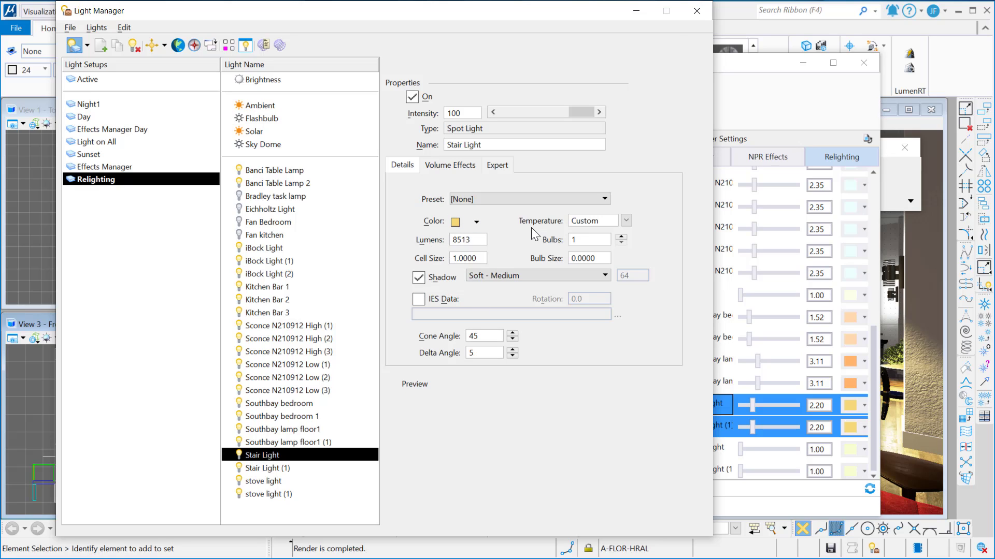
Step: Close Light Manager and switch the Vue render's light setup from Light on All to Relighting
left_click(693, 13)
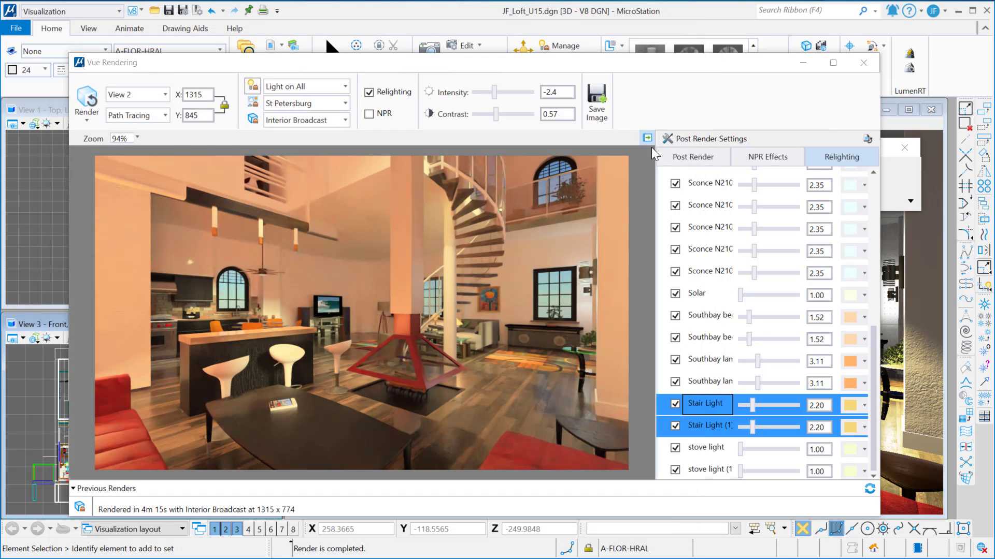
left_click(317, 90)
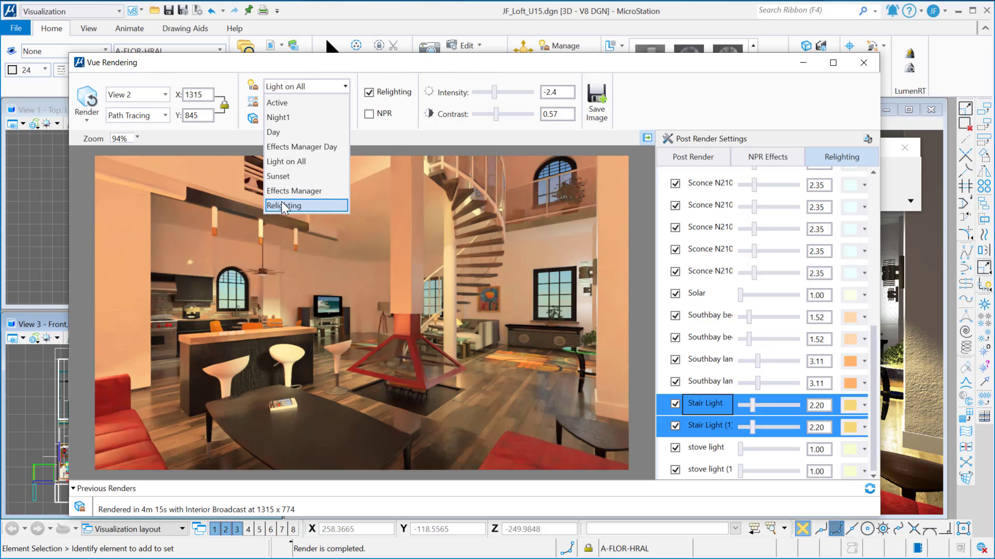
left_click(282, 206)
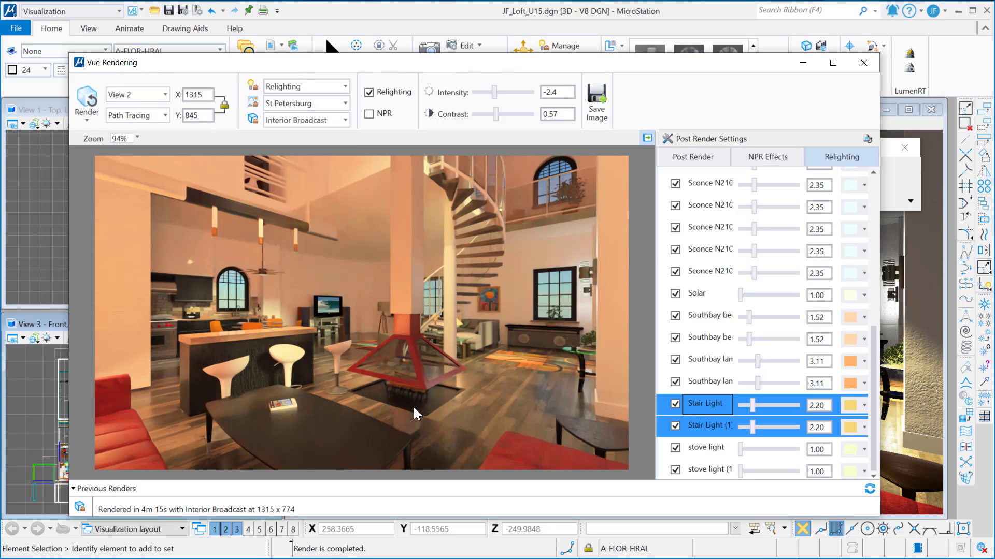